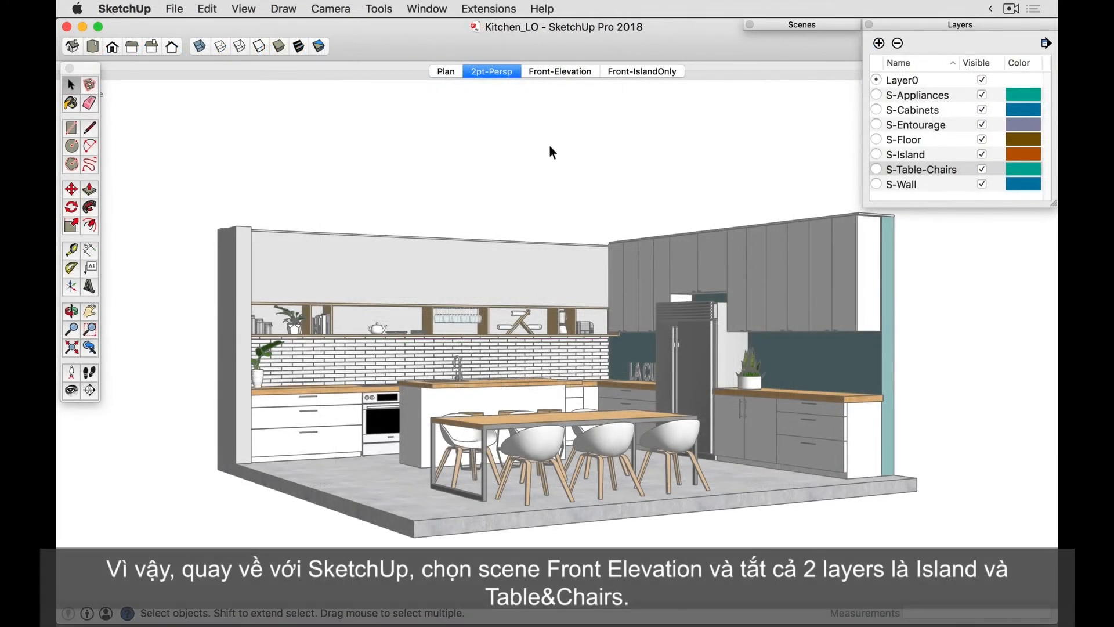
- Switch to the Front-Elevation scene and hide the S-Island and S-Table-Chairs layers
left_click(548, 72)
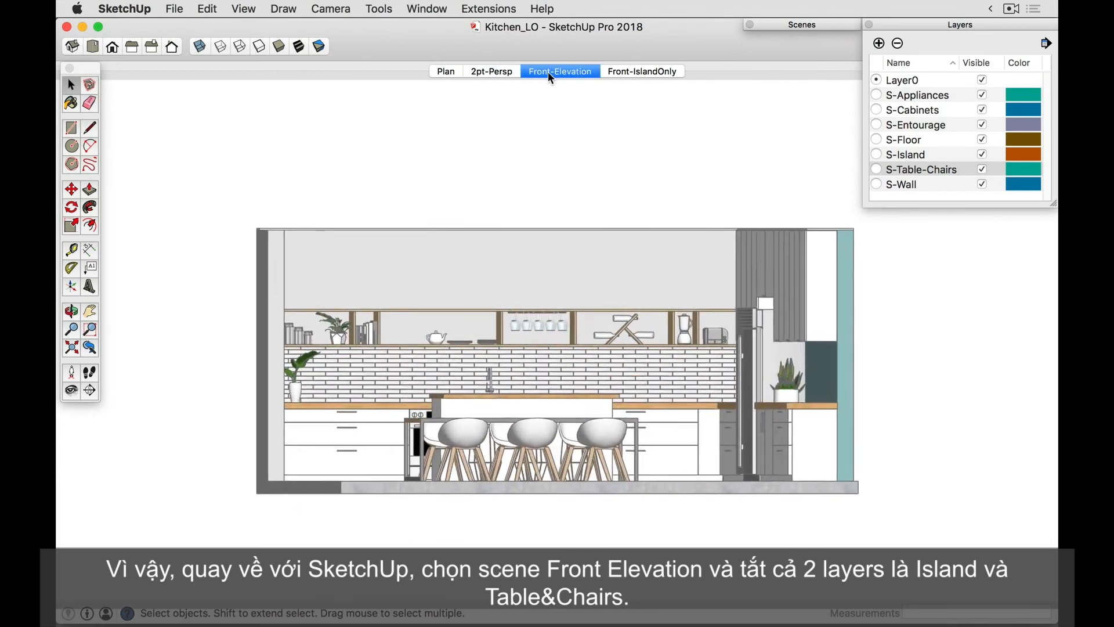
left_click(982, 154)
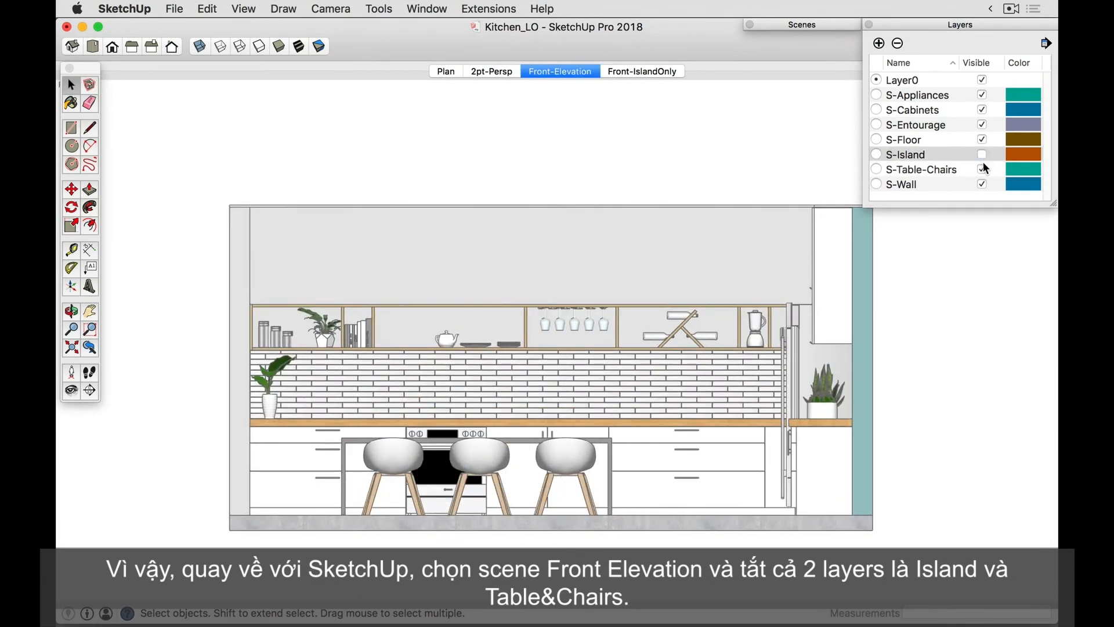
left_click(982, 169)
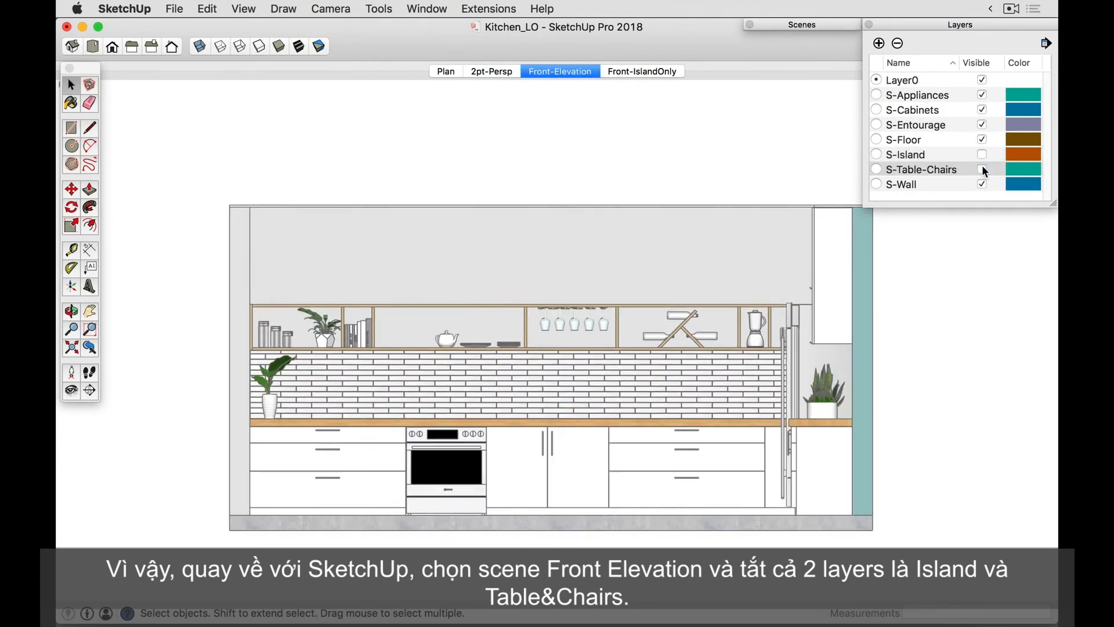
- Add a scene named NoIsland with all scene properties saved, and save the model
left_click(795, 25)
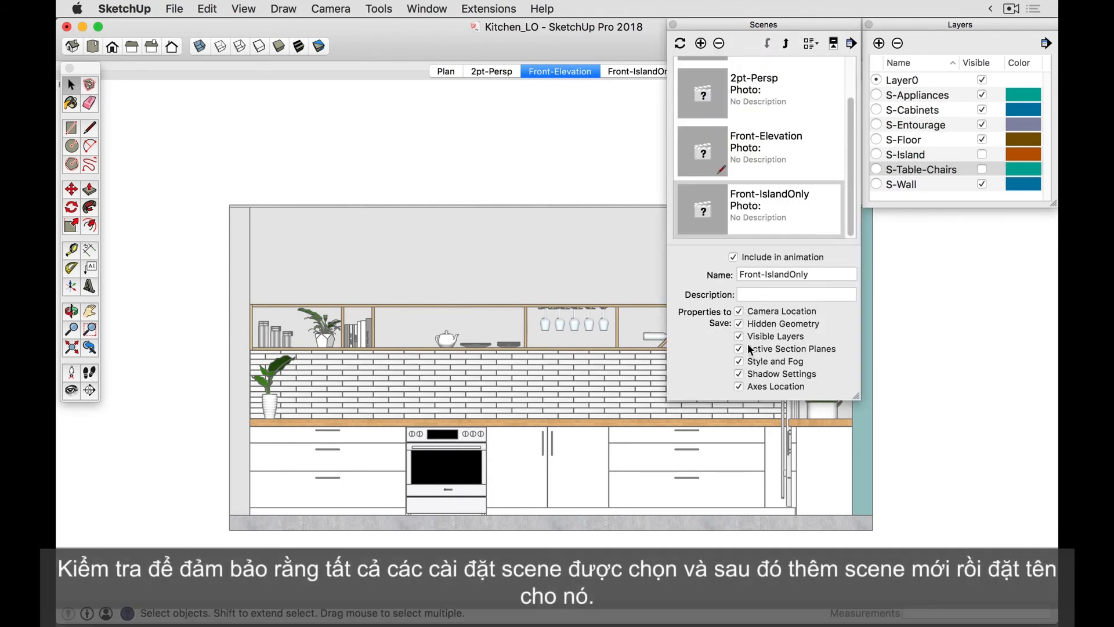
left_click(701, 43)
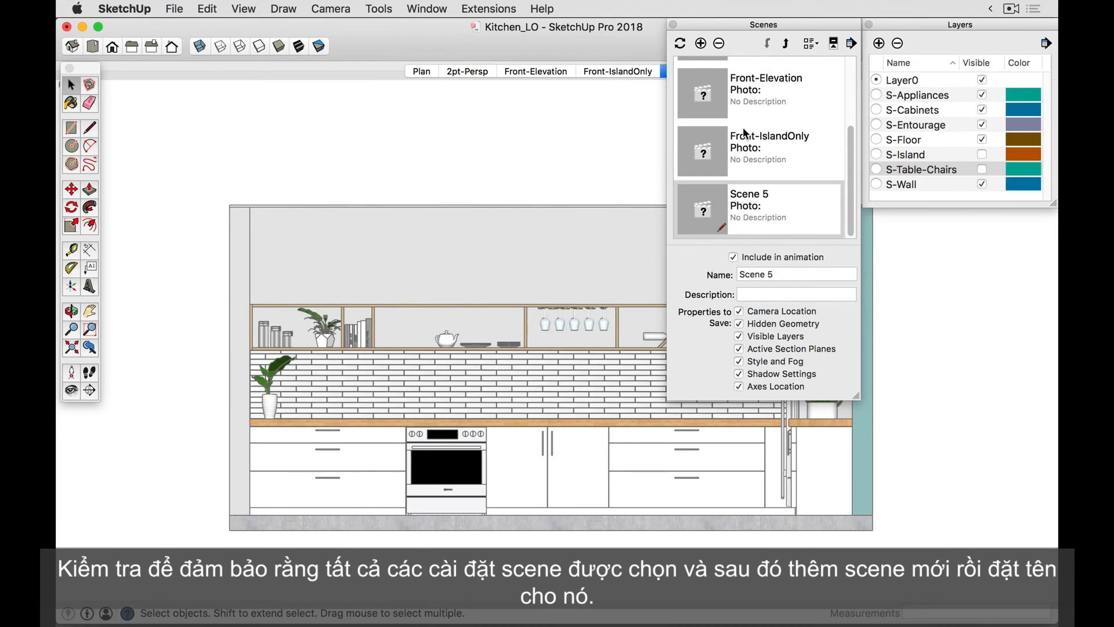
left_click(775, 281)
type("NoIsland")
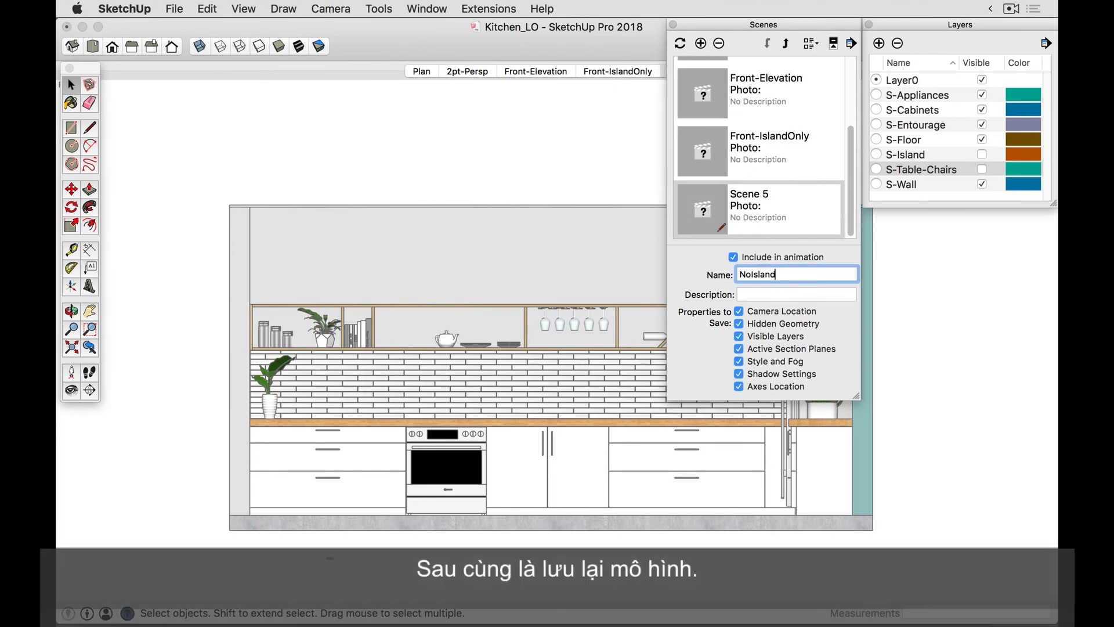
left_click(685, 24)
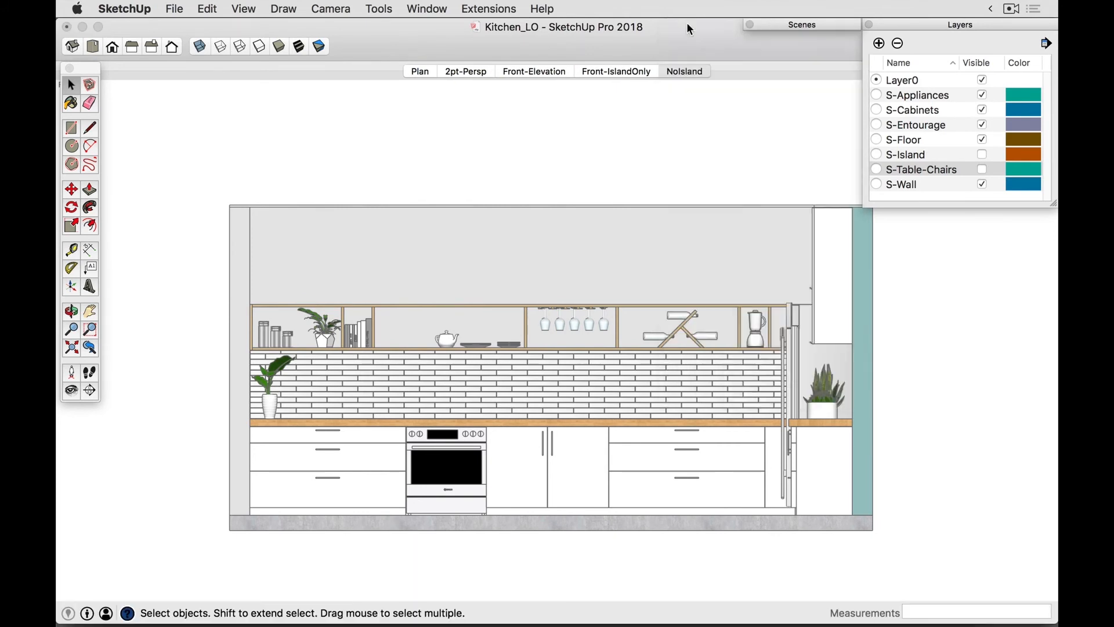
left_click(177, 9)
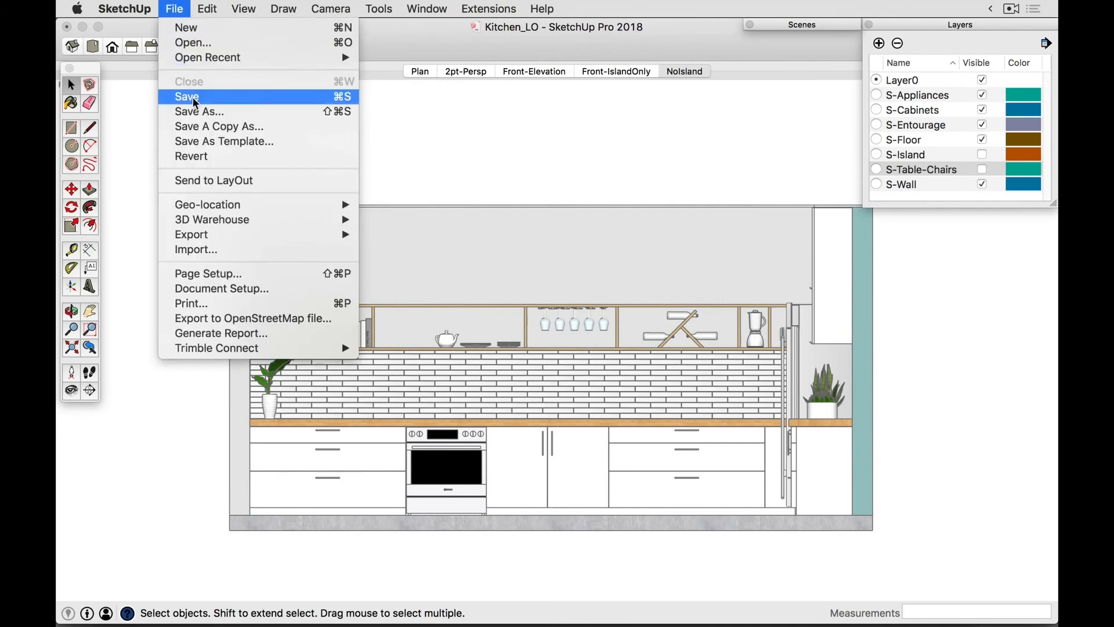
- Switch to LayOut and update the model reference of the kitchen elevation viewport
left_click(677, 277)
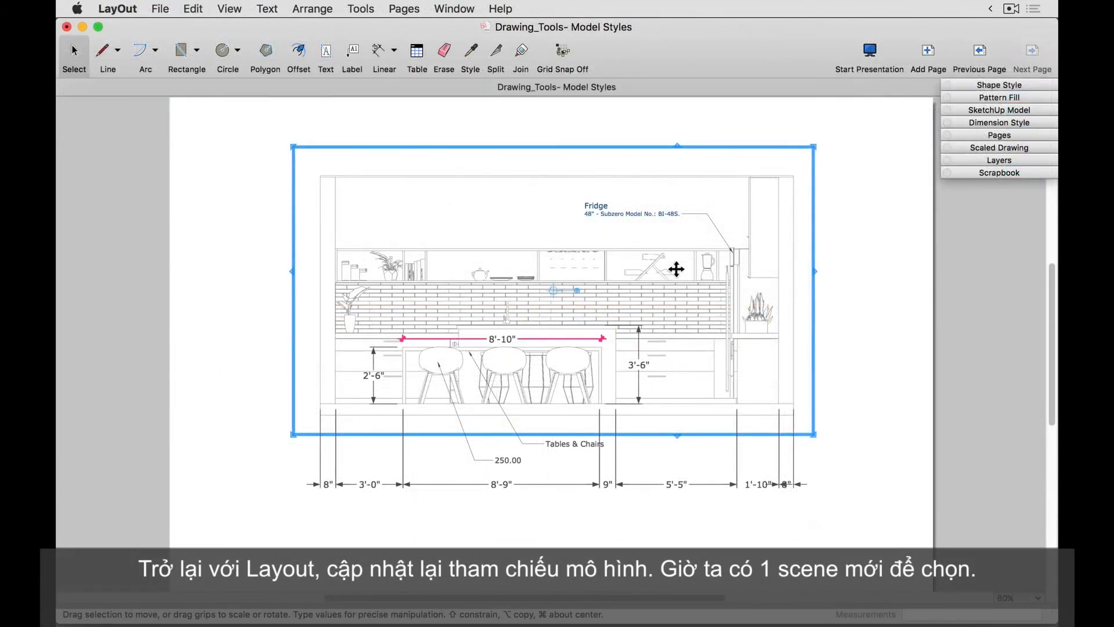
right_click(677, 269)
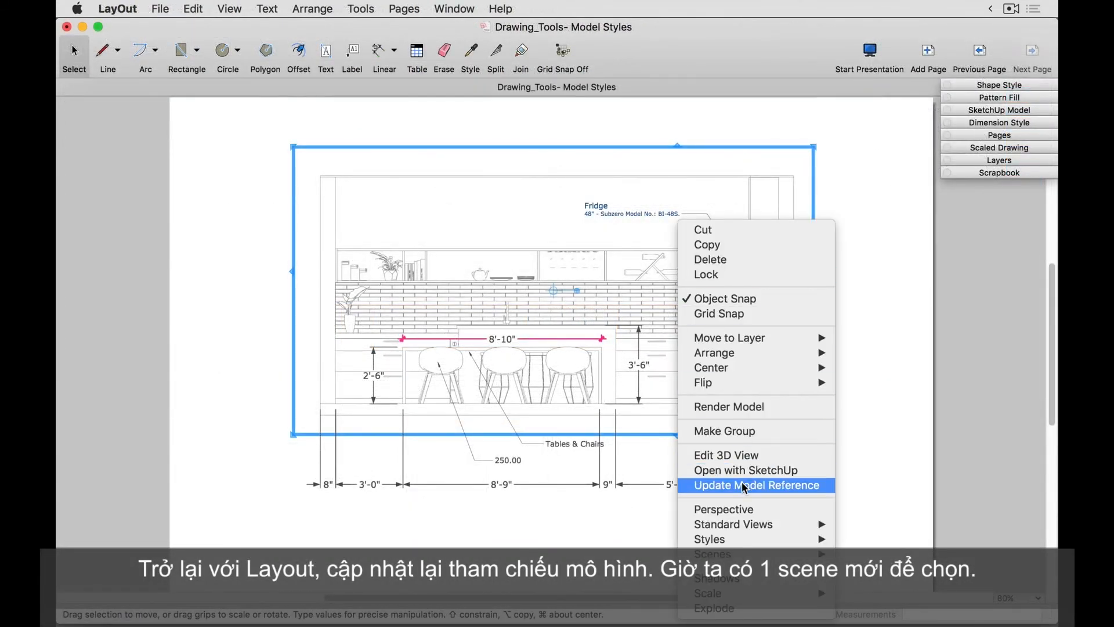
left_click(742, 484)
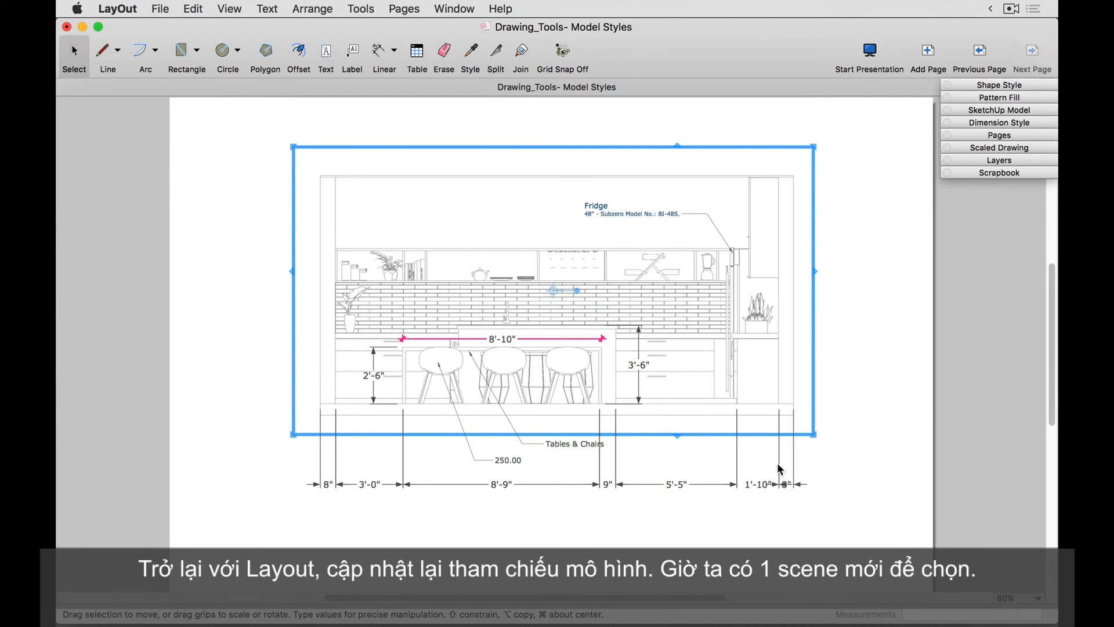
left_click(854, 386)
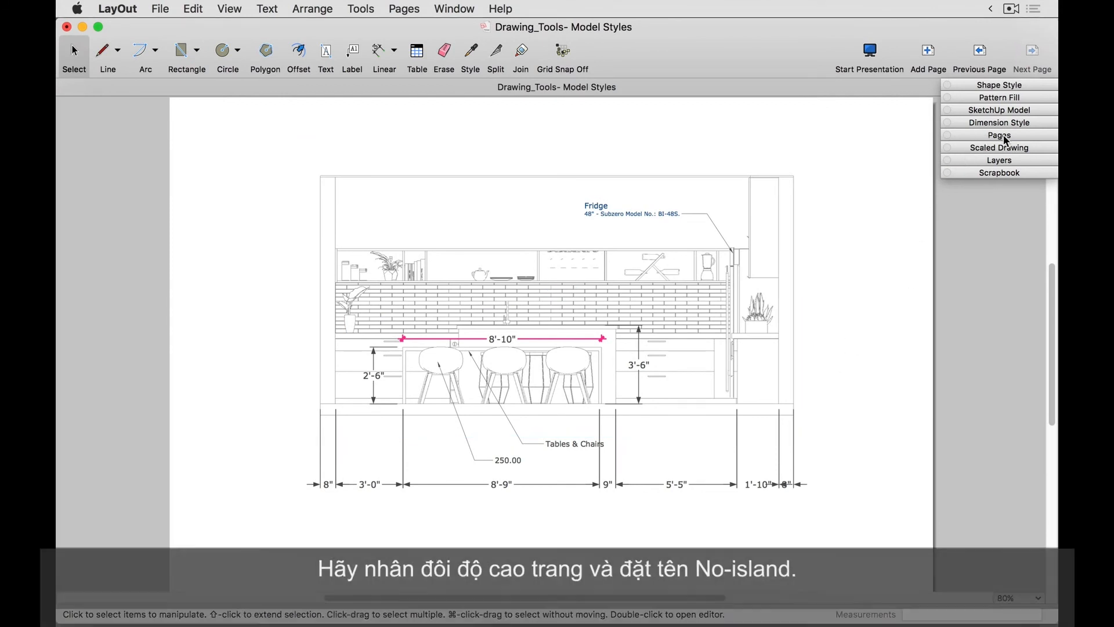
- Duplicate the Front Elevation page
left_click(998, 136)
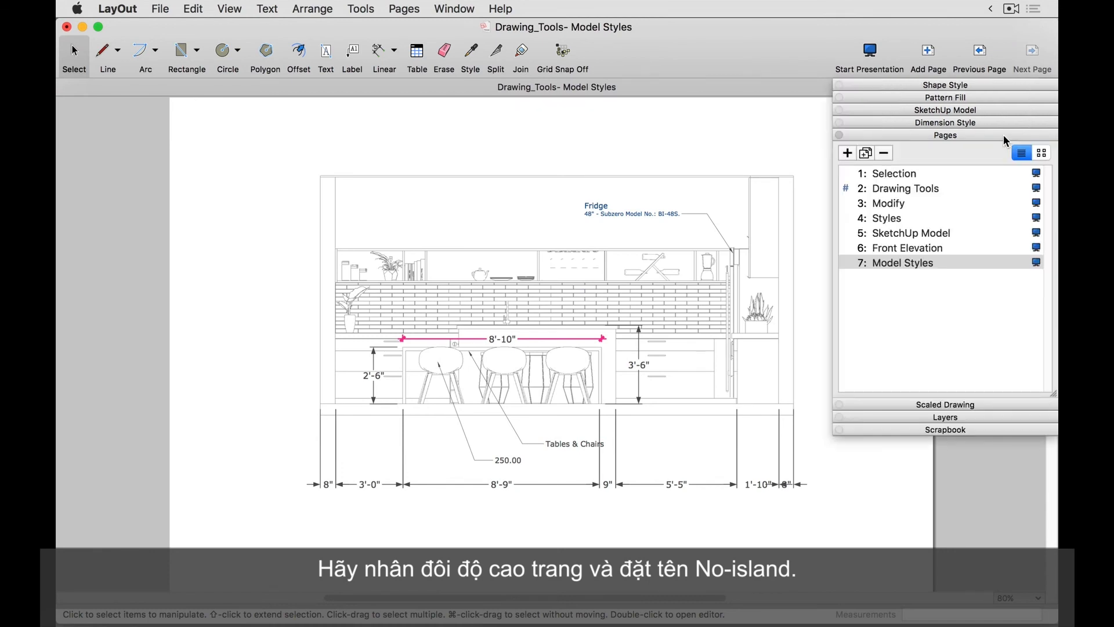
left_click(901, 250)
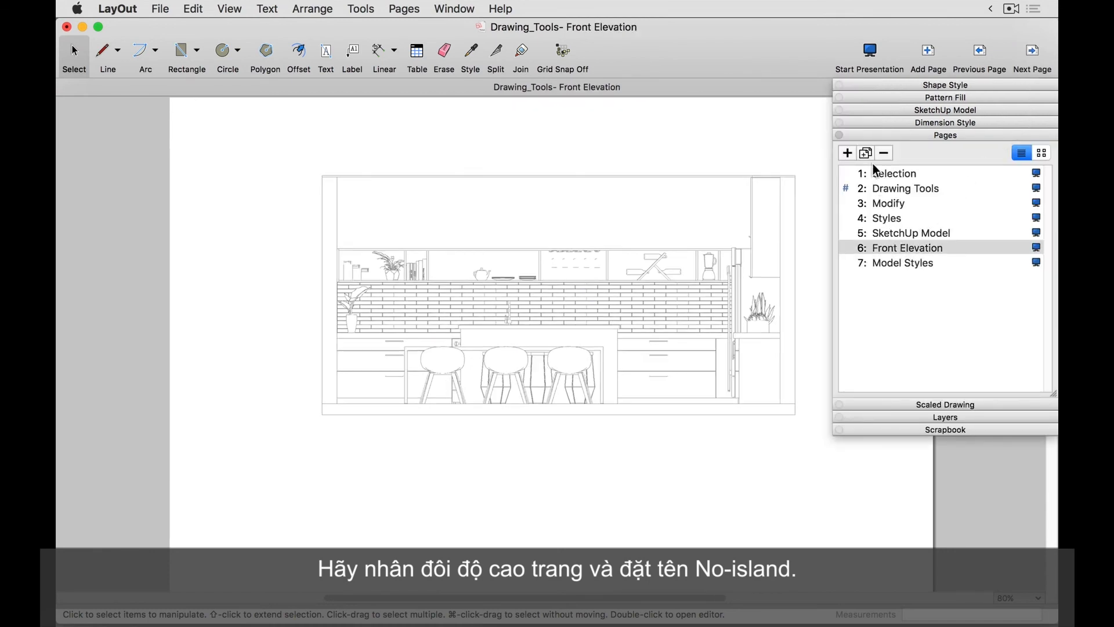
left_click(866, 153)
- Rename the duplicated page NoIsland and move it below the Model Styles page
double_click(889, 263)
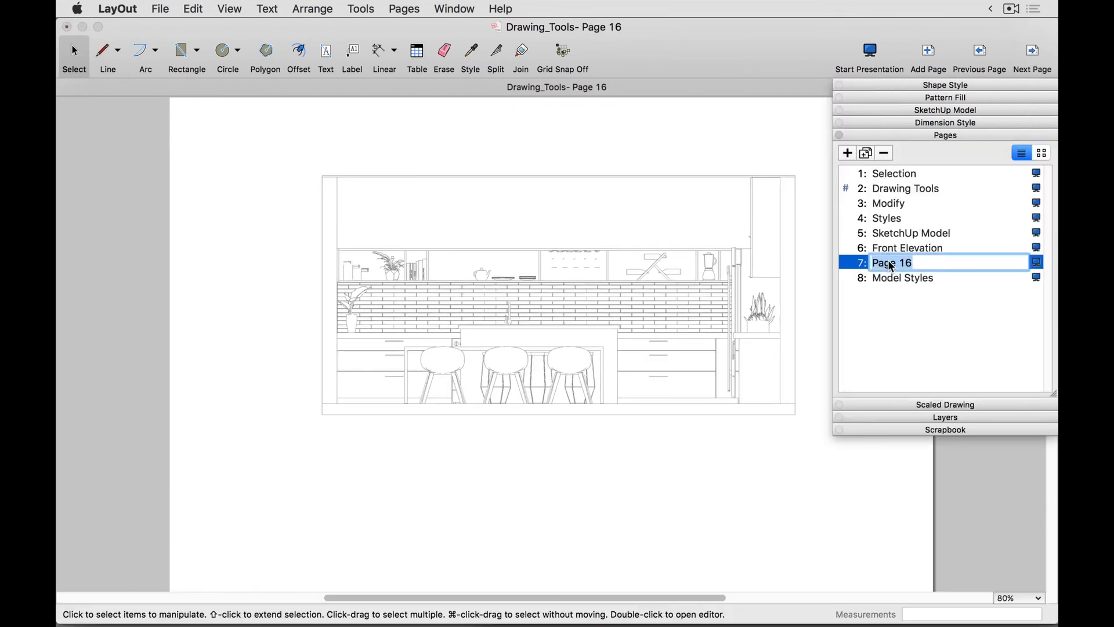
type("Nol")
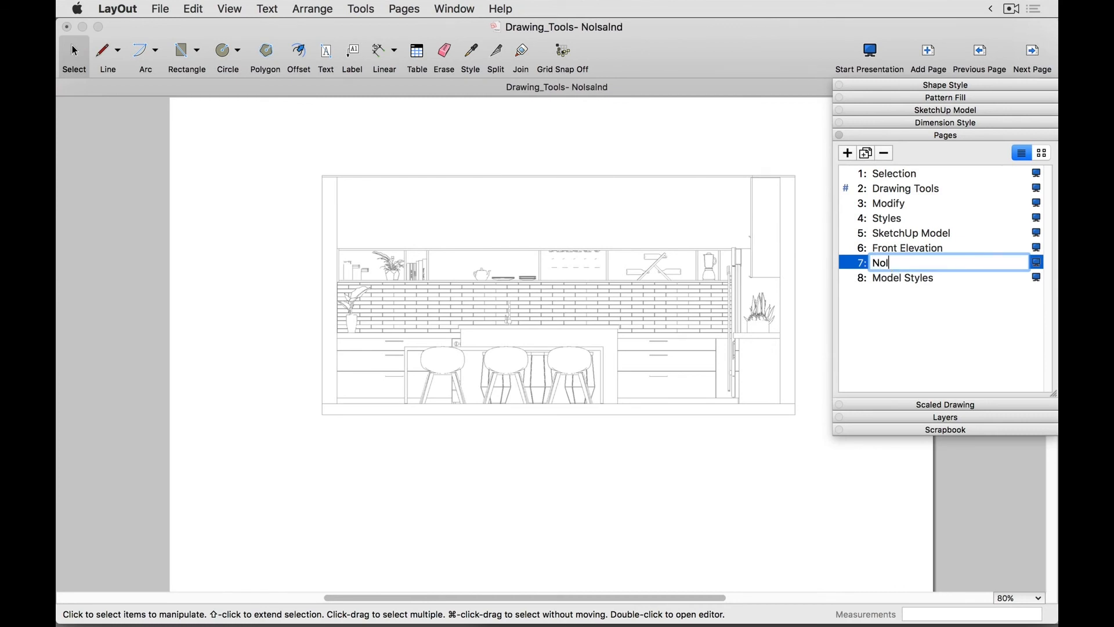
type("sland")
key("Return")
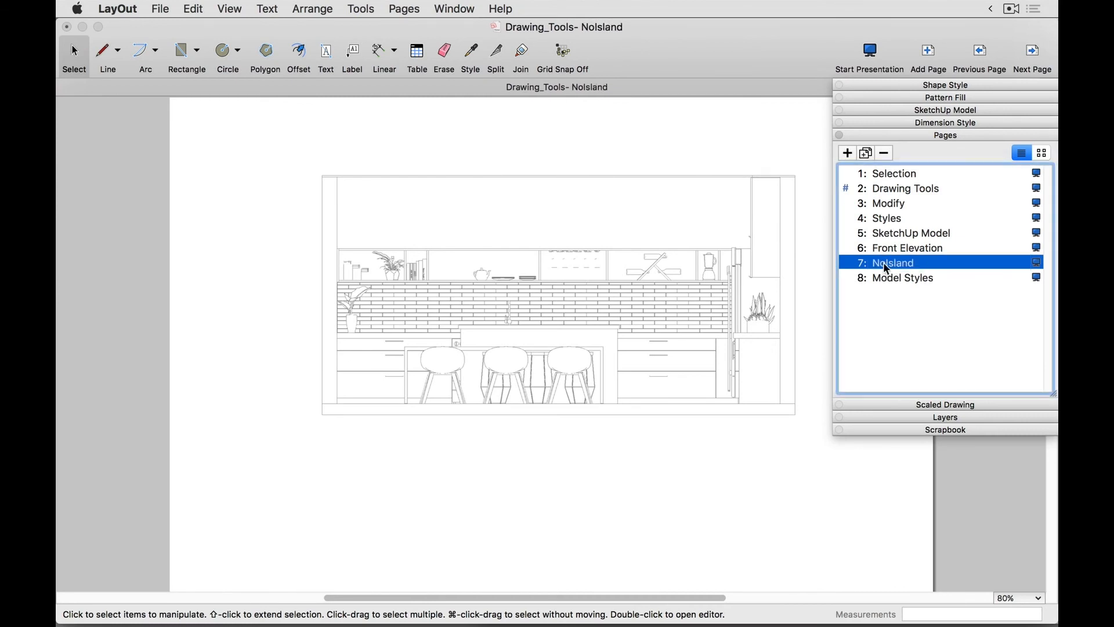
left_click_drag(885, 266, 886, 281)
- Set the scene of the elevation viewport on the NoIsland page to NoIsland
left_click(677, 244)
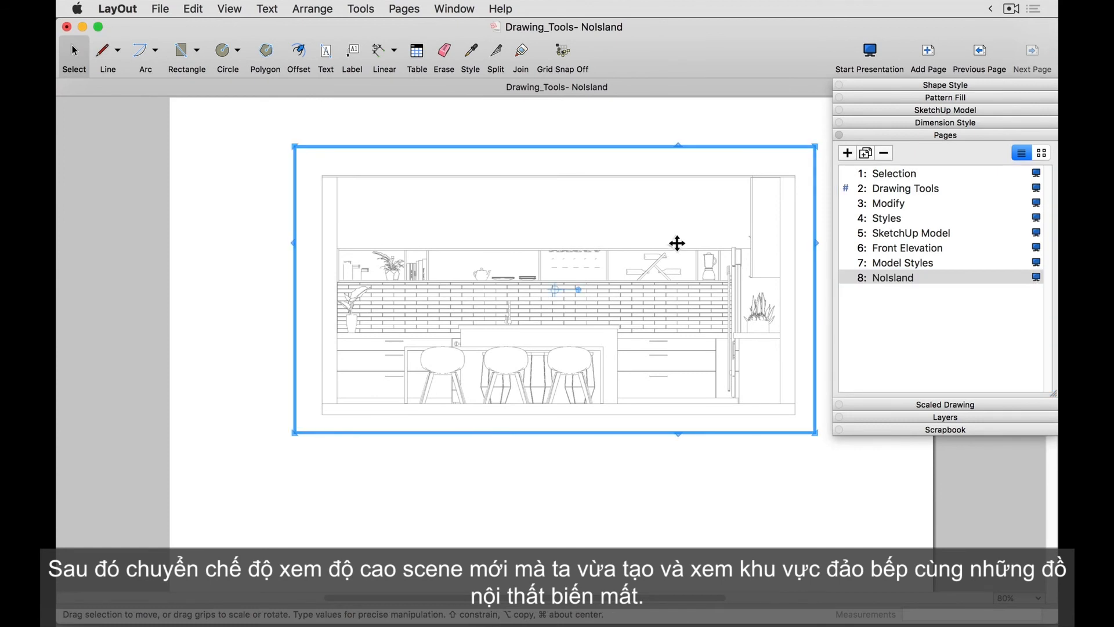
left_click(925, 110)
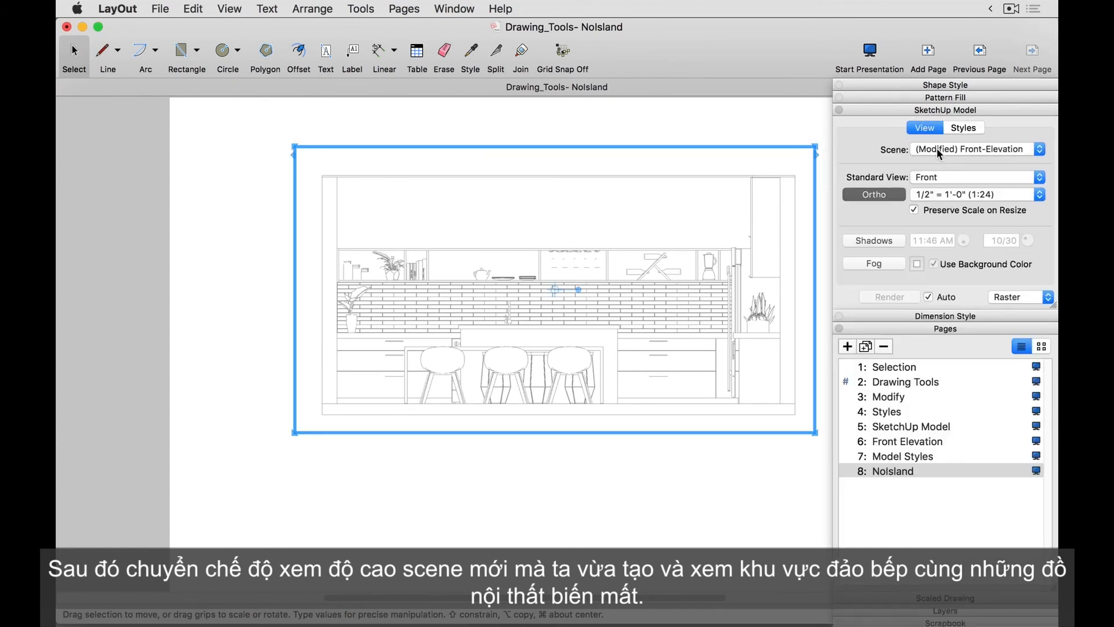
left_click(937, 148)
left_click(938, 135)
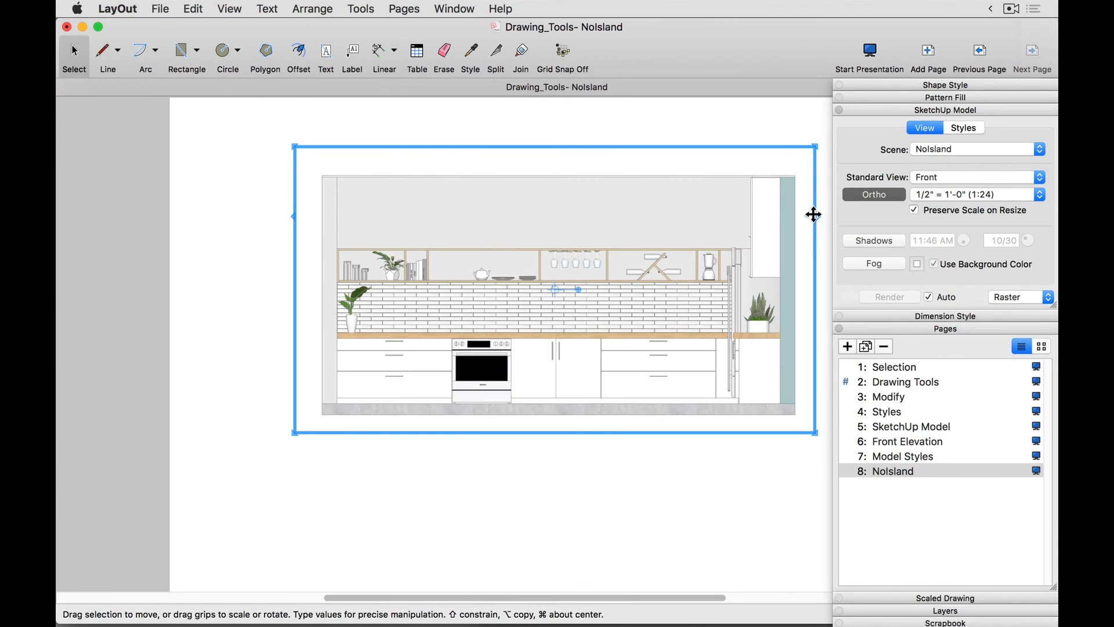
left_click(928, 329)
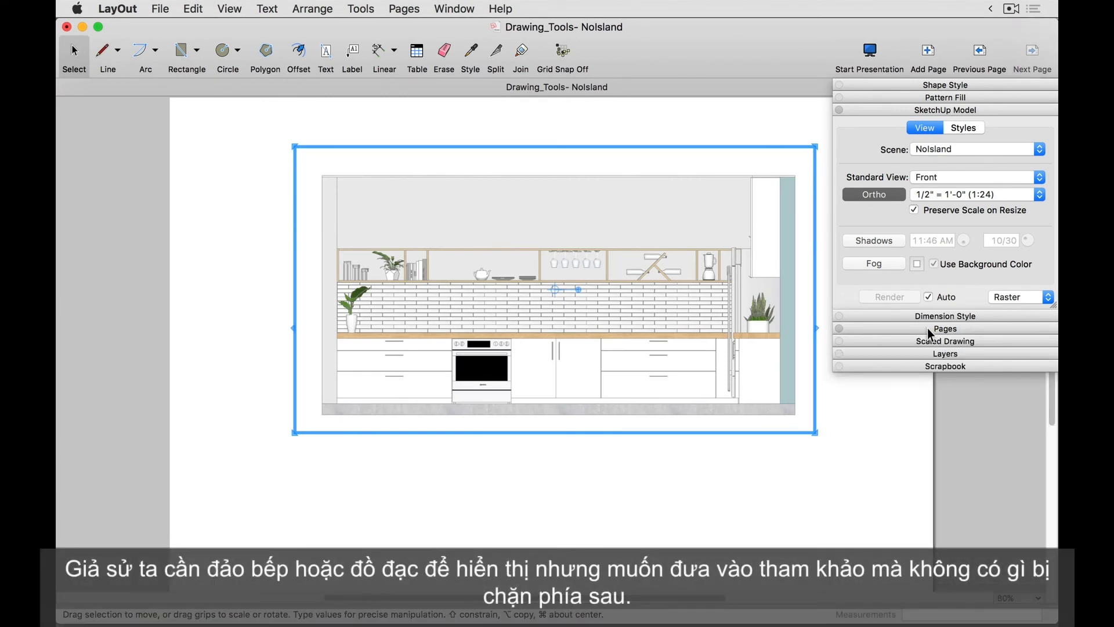
left_click(862, 423)
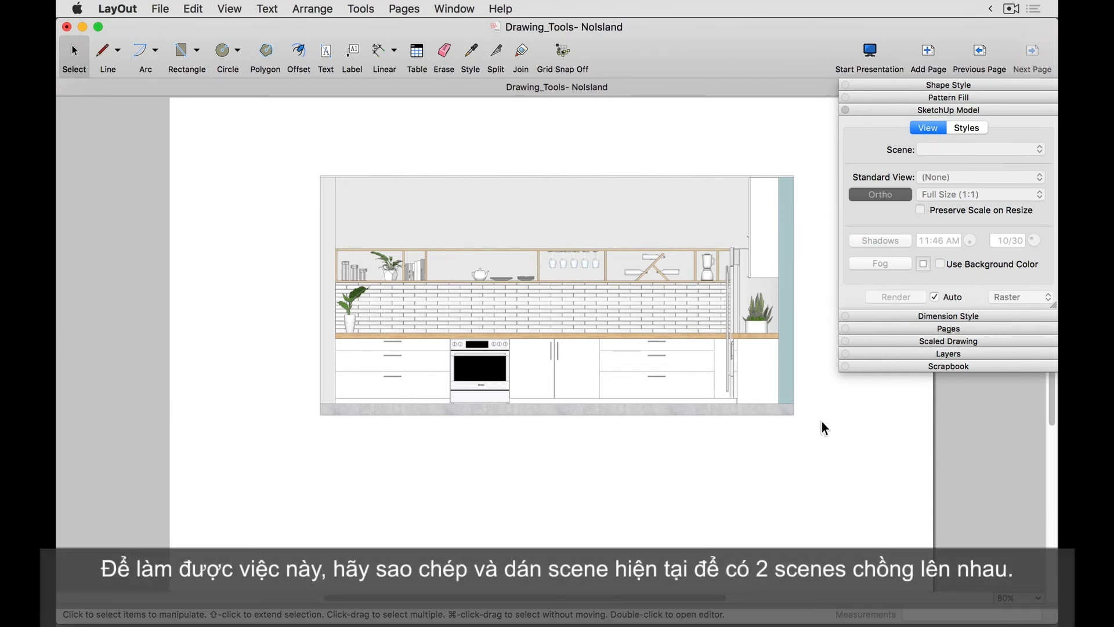
- Copy the NoIsland viewport and paste it directly over the original
left_click(594, 328)
left_click(193, 8)
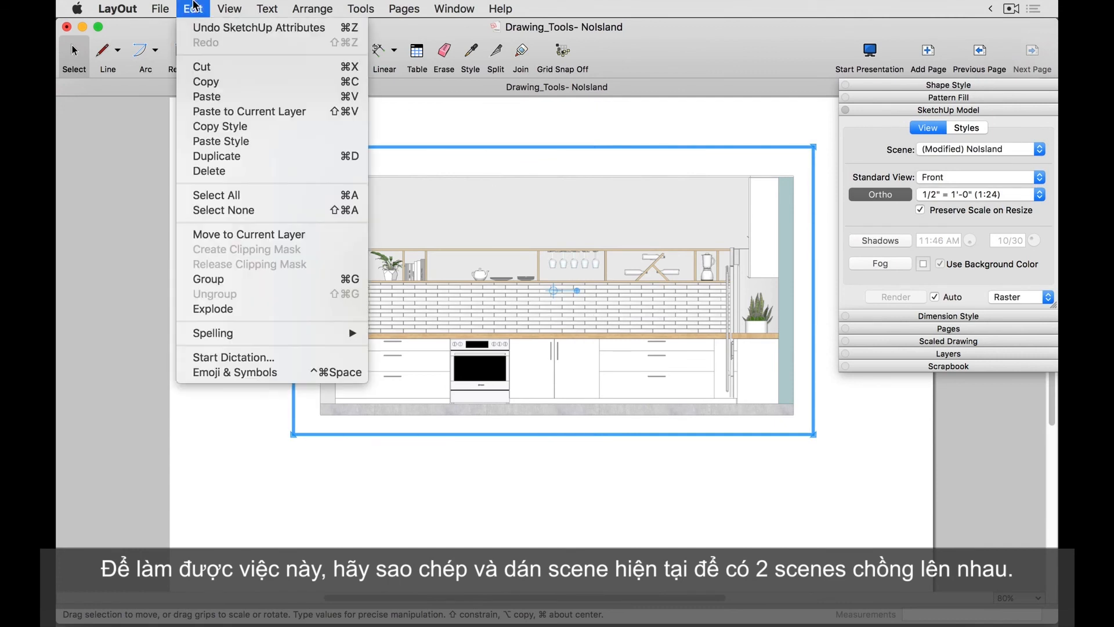
left_click(210, 82)
left_click(193, 9)
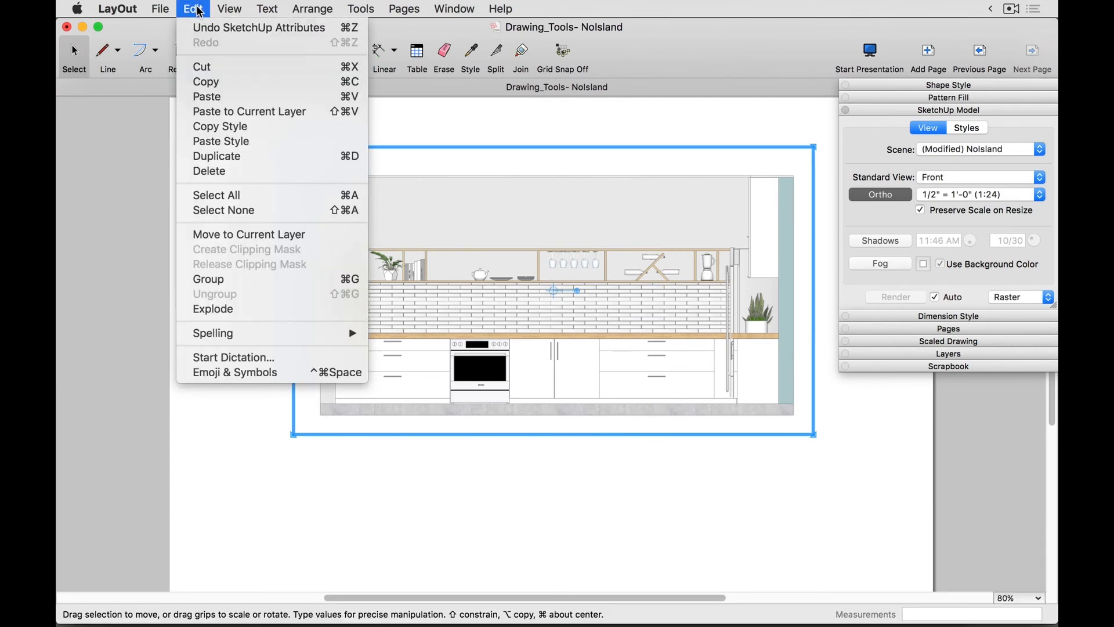
left_click(207, 99)
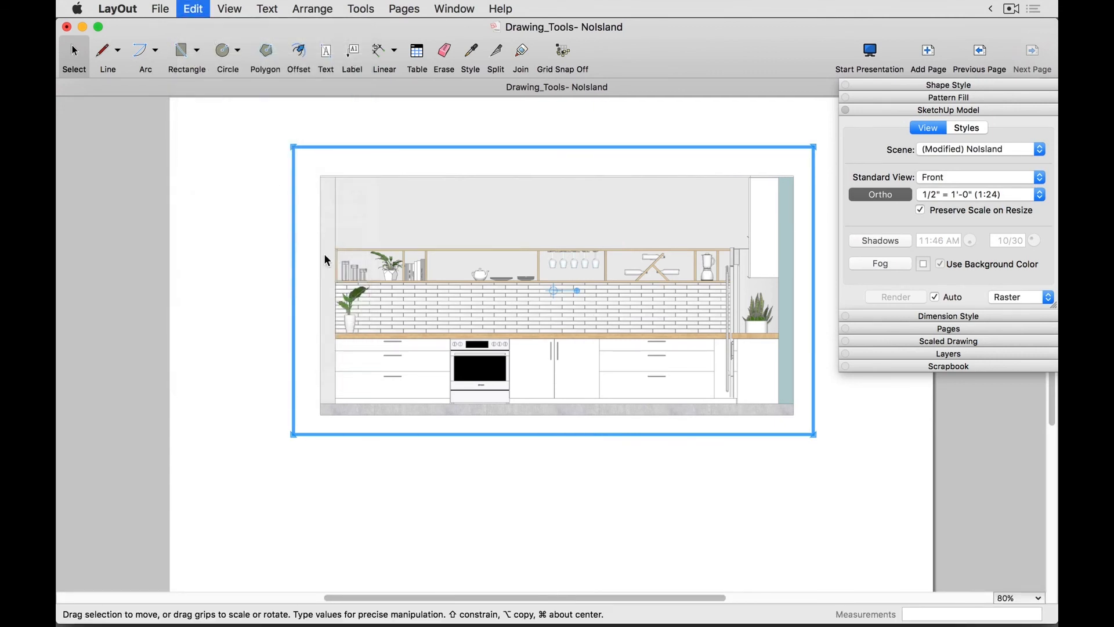
- Move the pasted viewport aside to check the one beneath it, and undo the move
left_click(258, 341)
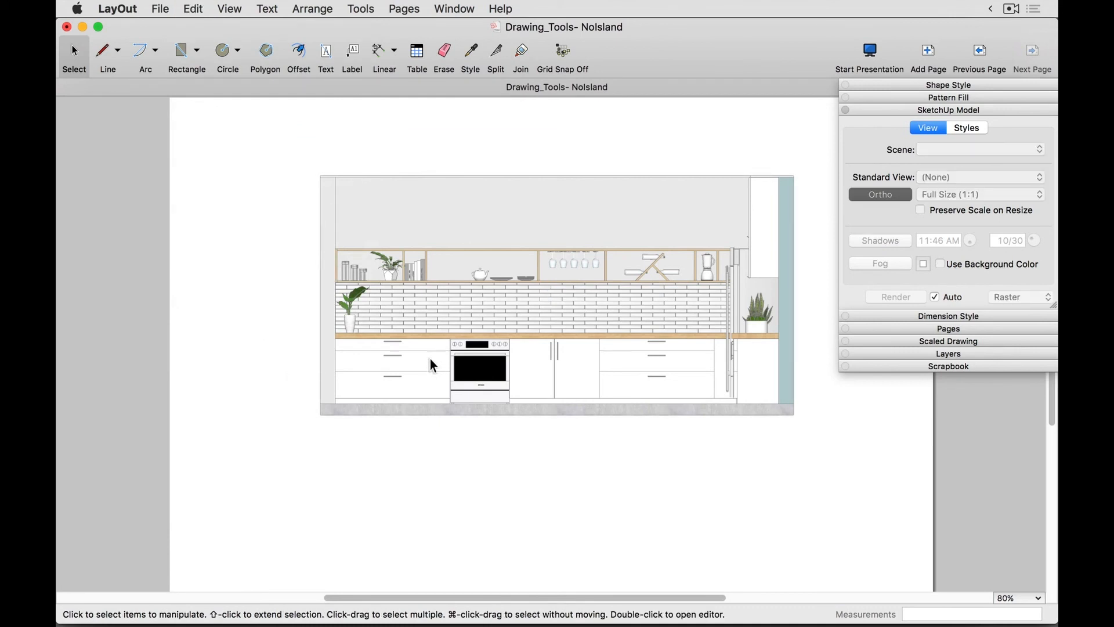
left_click(433, 355)
left_click_drag(433, 354, 396, 527)
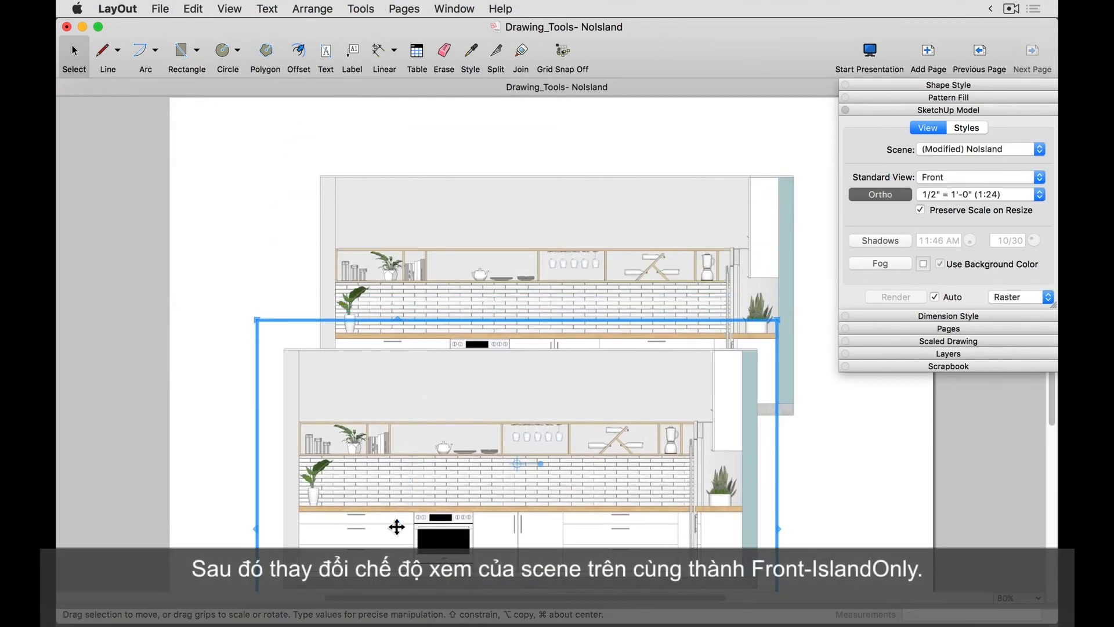
key("super+z")
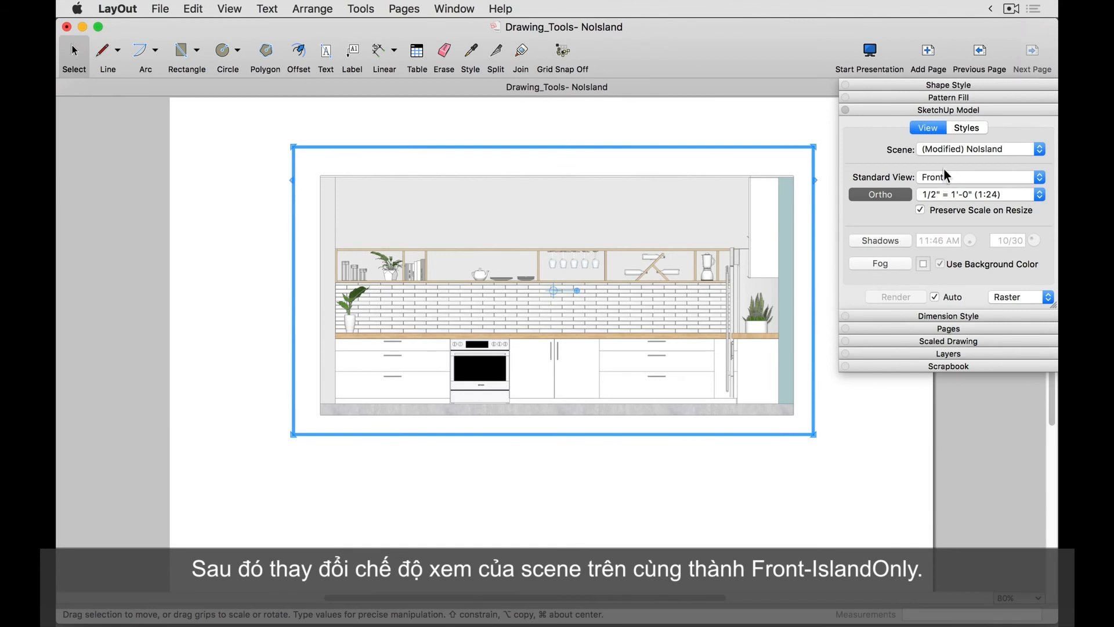
- Change the scene of the pasted front viewport to Front-IslandOnly
left_click(951, 149)
left_click(956, 124)
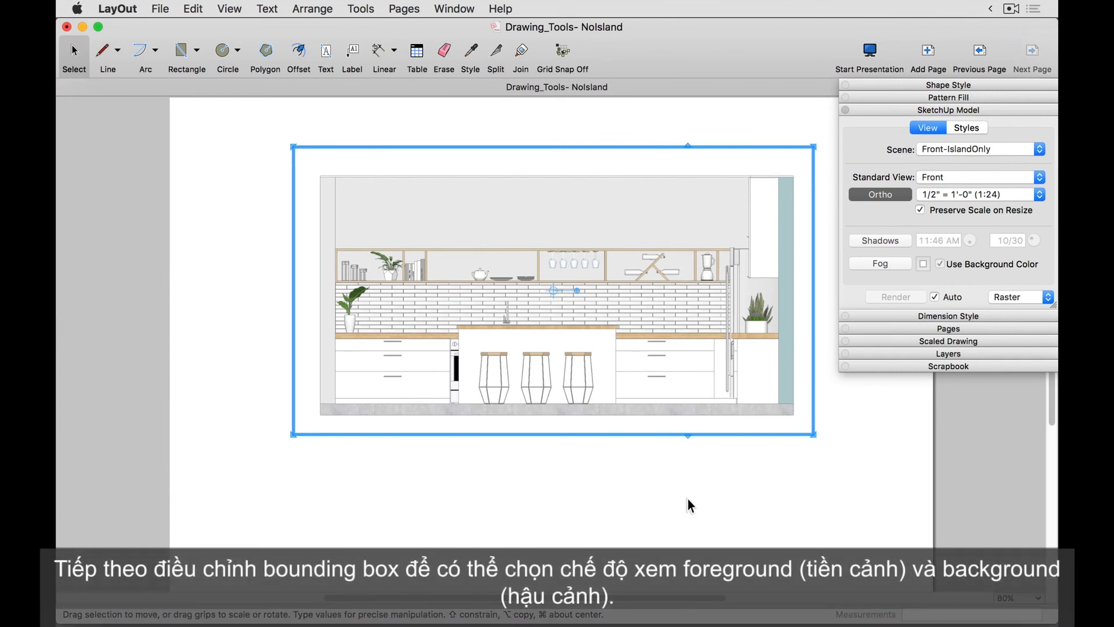
left_click(688, 498)
- Shrink the Front-IslandOnly viewport's bounding box on all sides so it closely frames the island and stools
left_click(540, 348)
left_click_drag(293, 145, 418, 158)
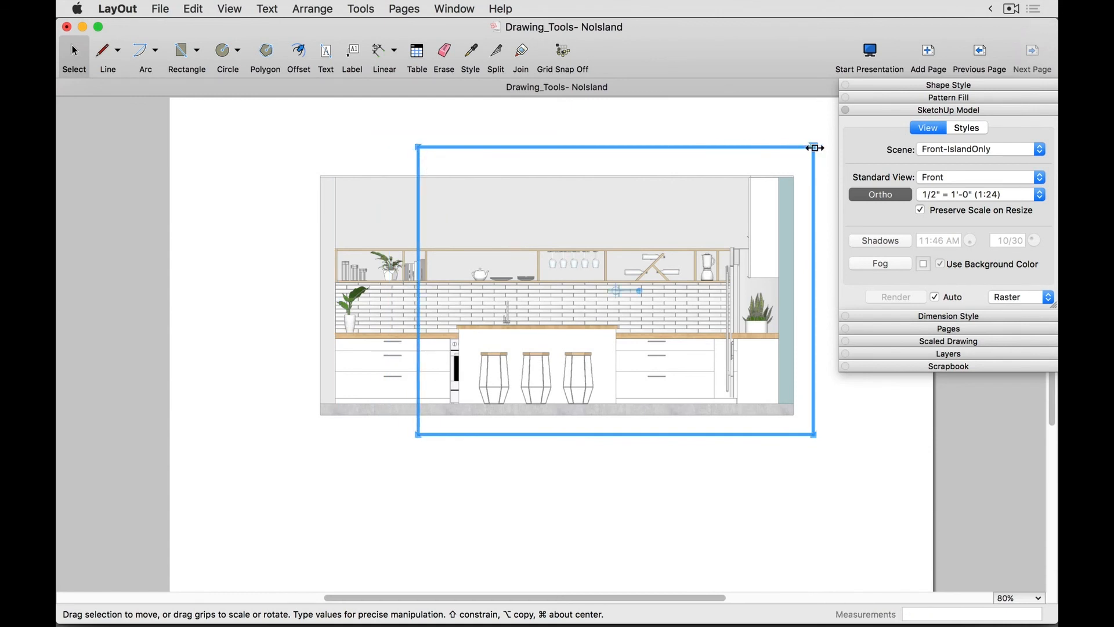
mouse_move(815, 145)
left_mouse_down()
mouse_move(634, 219)
mouse_move(634, 296)
left_mouse_up()
left_click(736, 464)
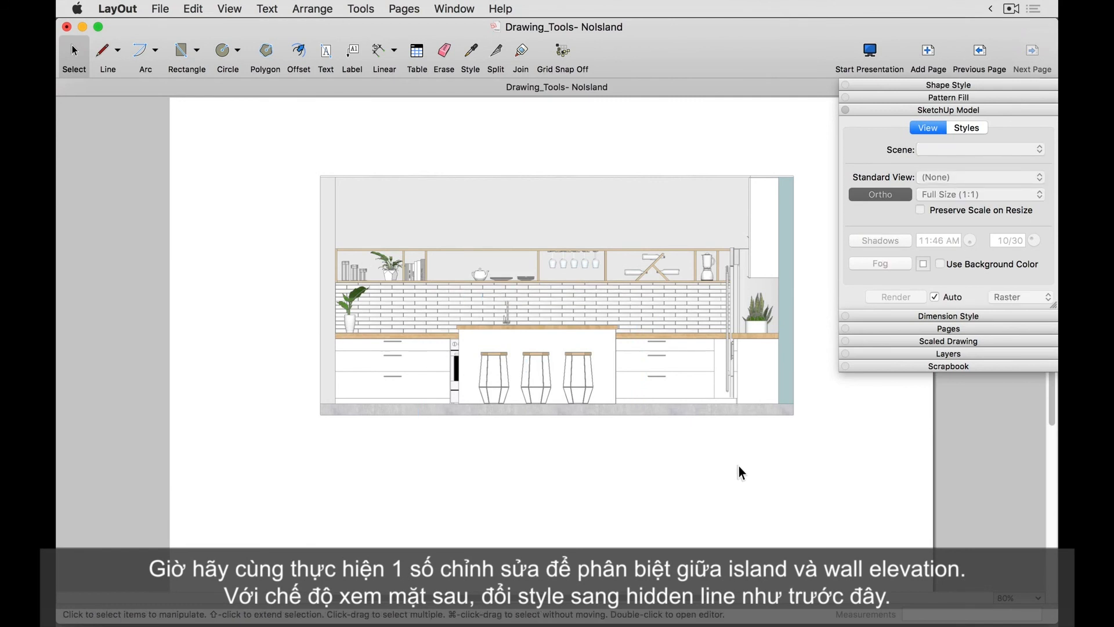
- Apply the white hidden-line style to the background NoIsland viewport
left_click(746, 247)
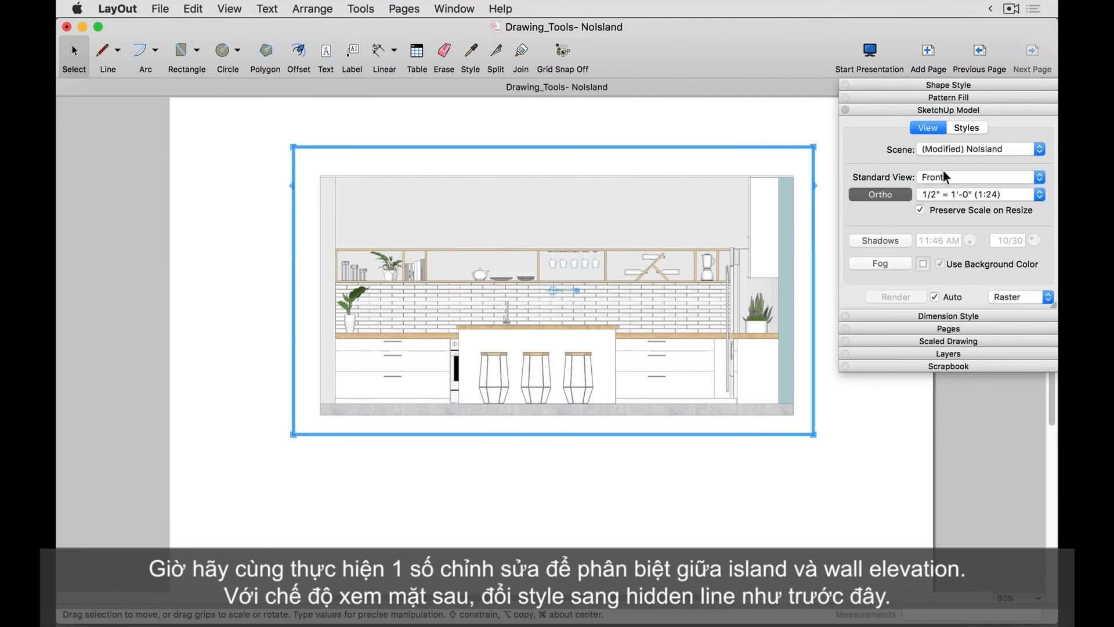
left_click(967, 128)
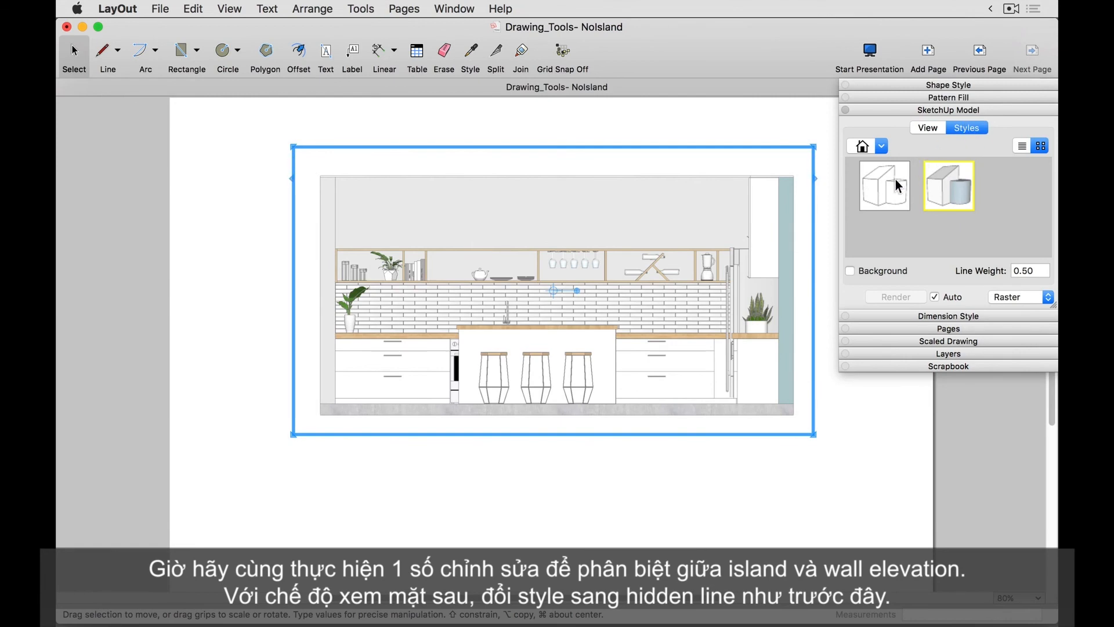
left_click(897, 181)
left_click(880, 416)
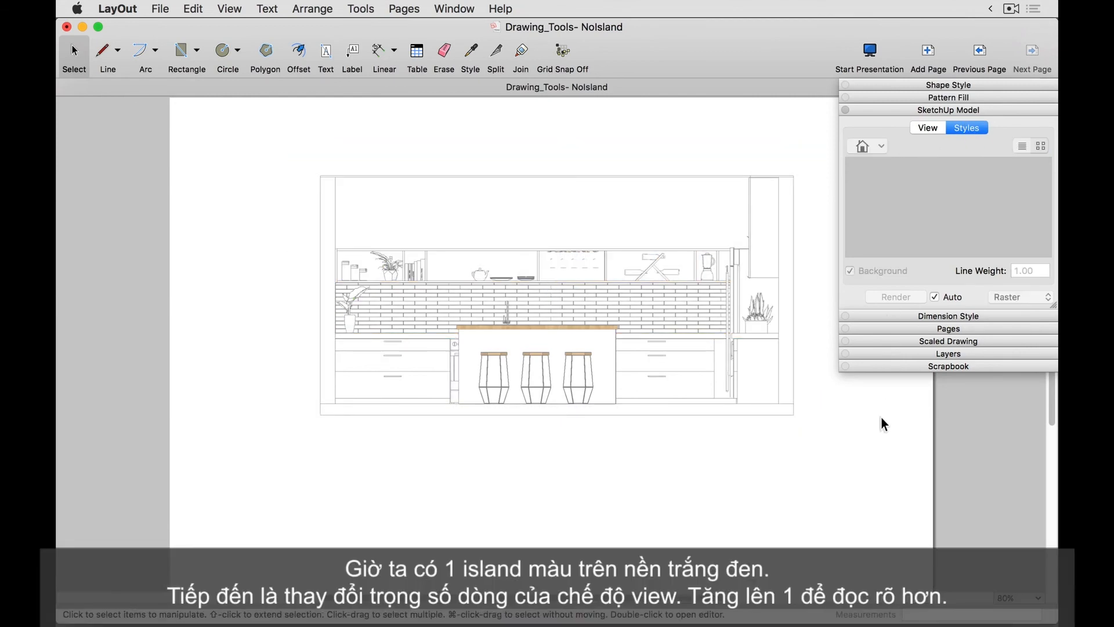
- Set the line weight of the island viewport to 2.00
scroll(799, 335, "up", 2)
scroll(800, 332, "up", 2)
middle_click_drag(560, 307, 596, 345)
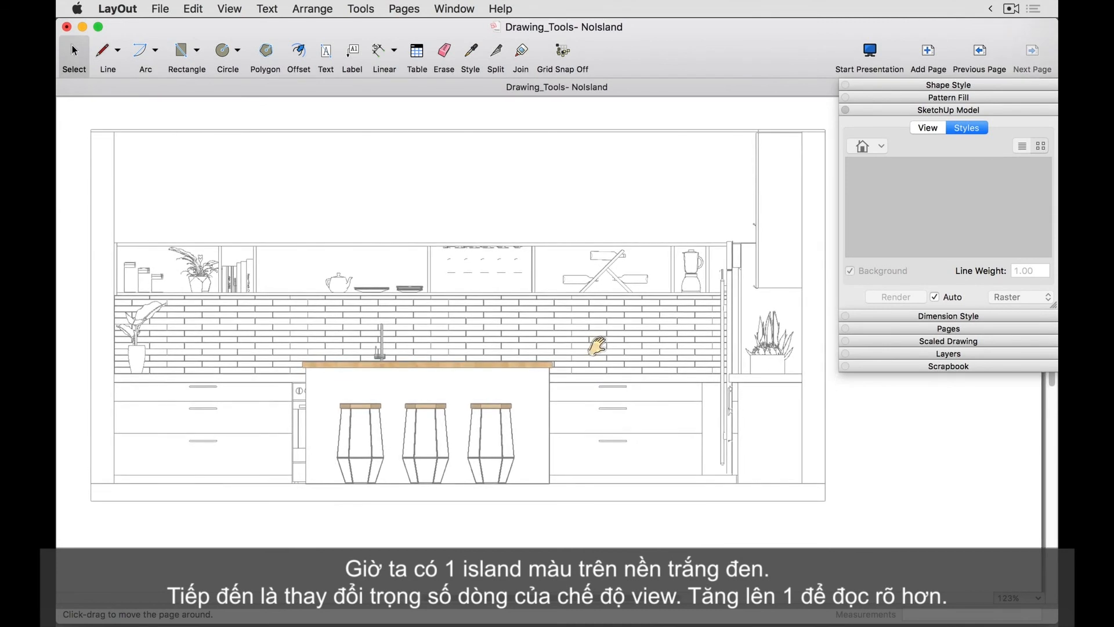
left_click(528, 379)
left_click(1038, 270)
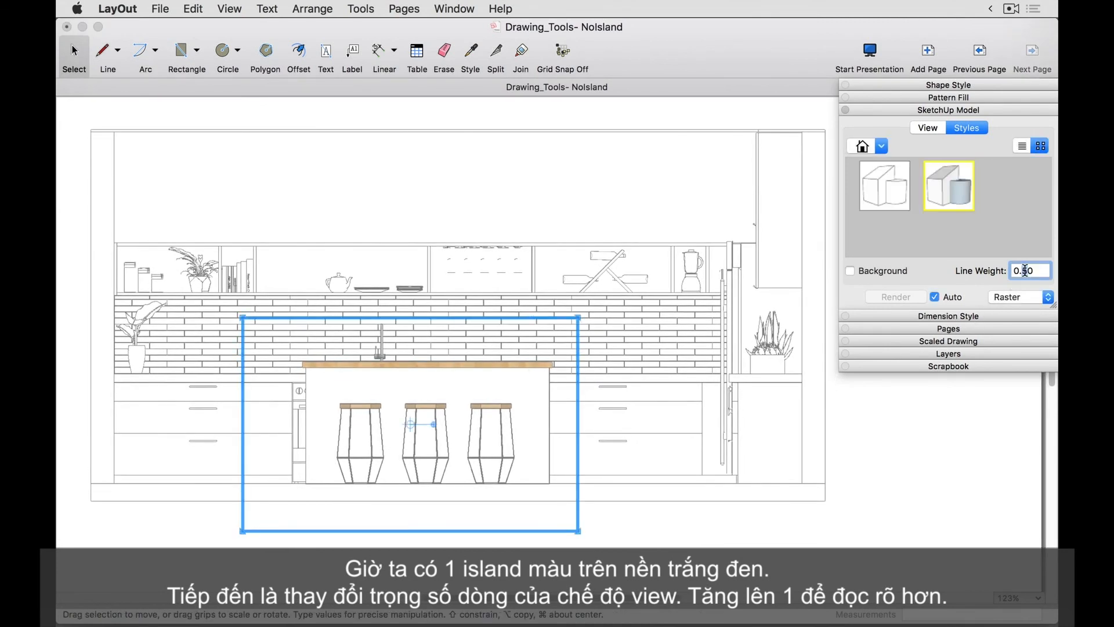
double_click(1039, 270)
type("2.")
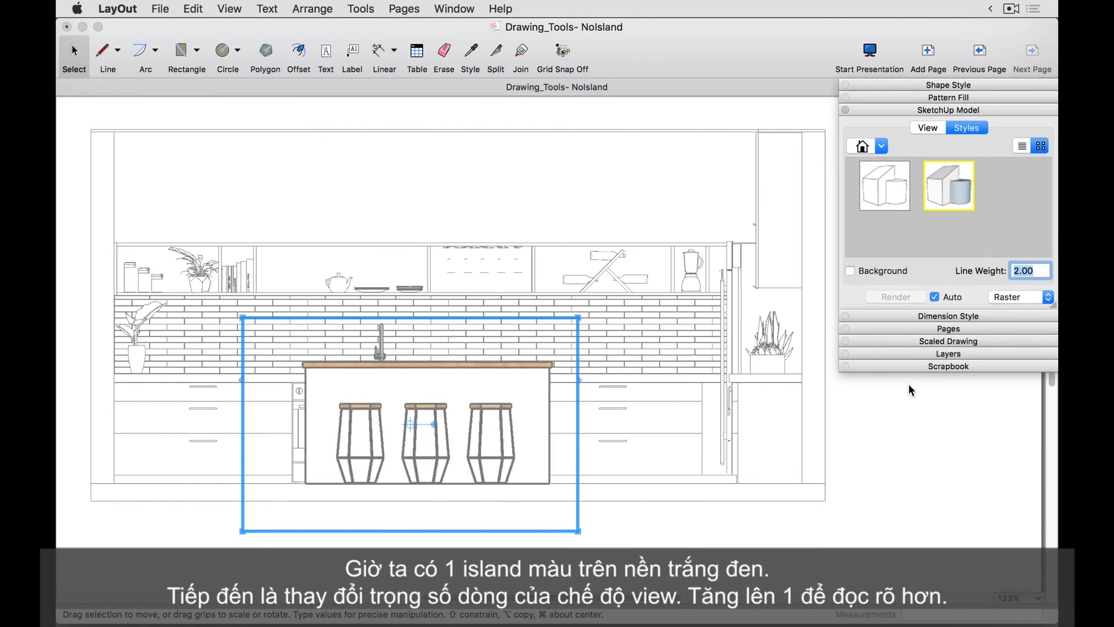
key("Return")
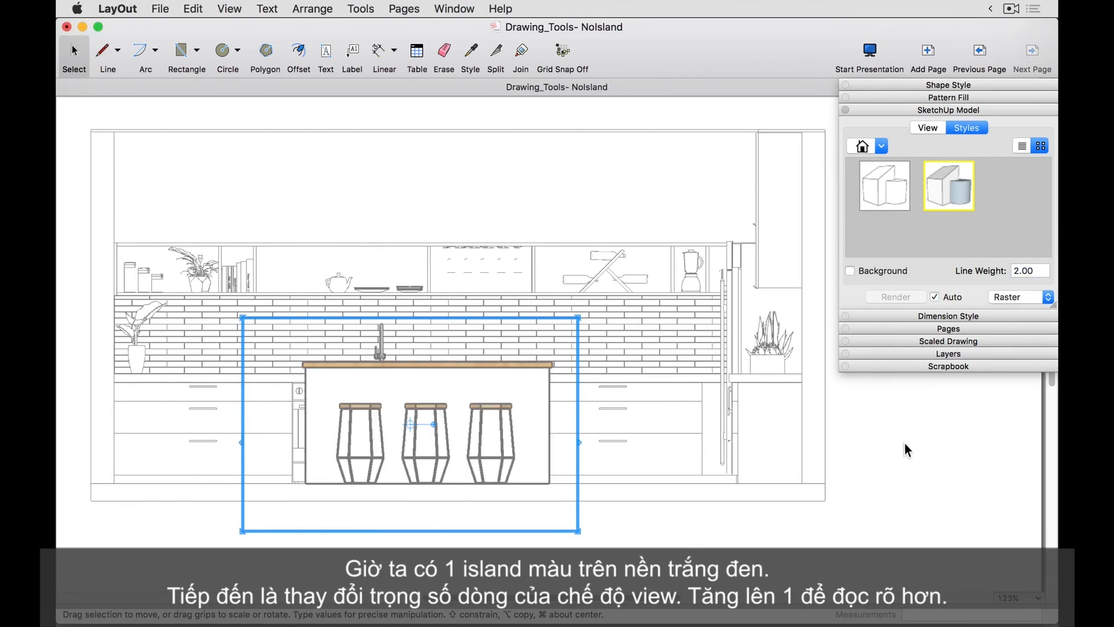
left_click(900, 458)
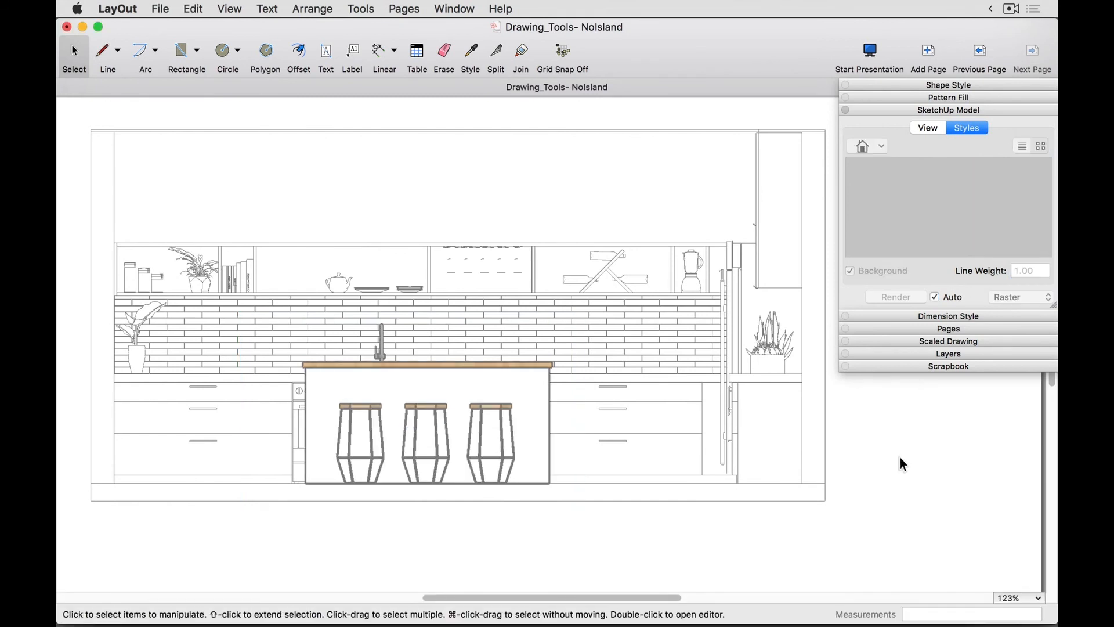
- Apply the shaded color style to the background NoIsland viewport
left_click(713, 361)
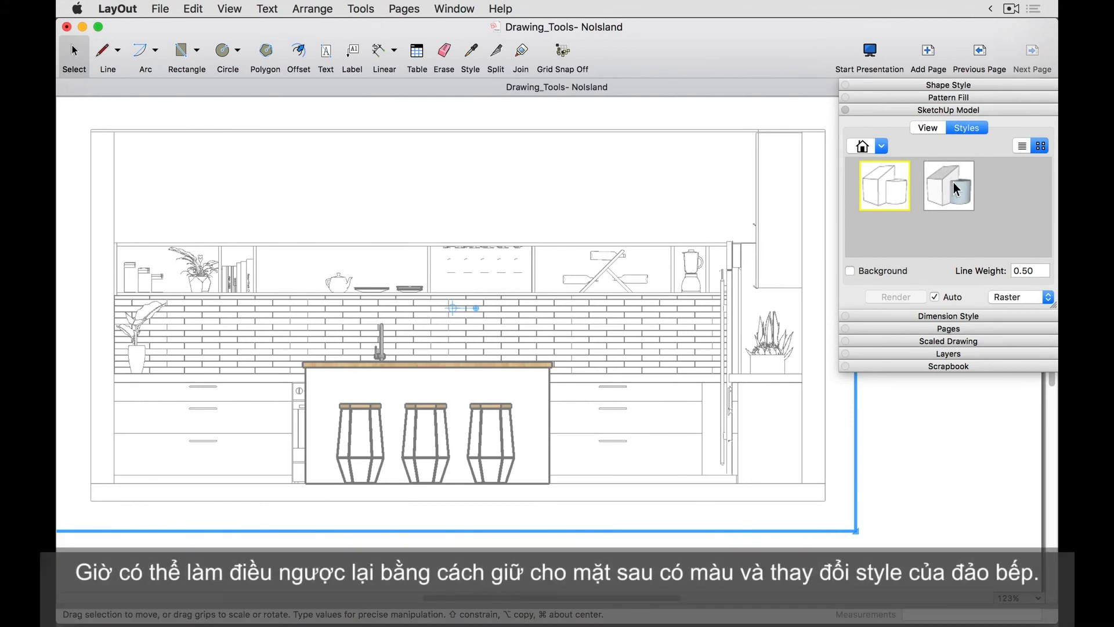
left_click(952, 182)
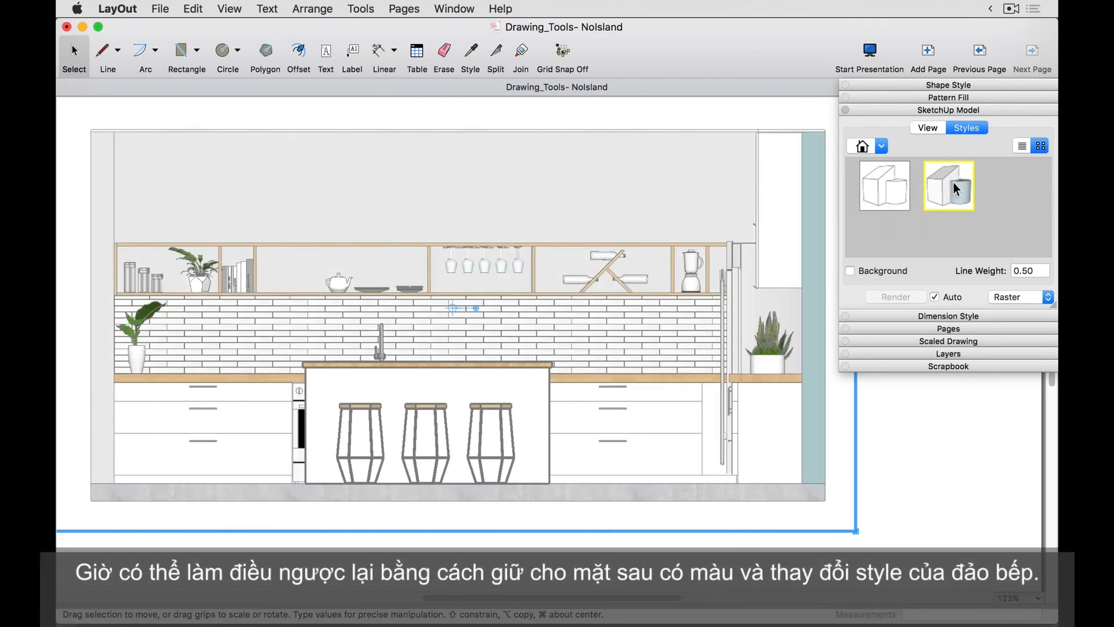
left_click(921, 444)
- Apply the white hidden-line style to the island viewport and switch its rendering to Vector
left_click(492, 426)
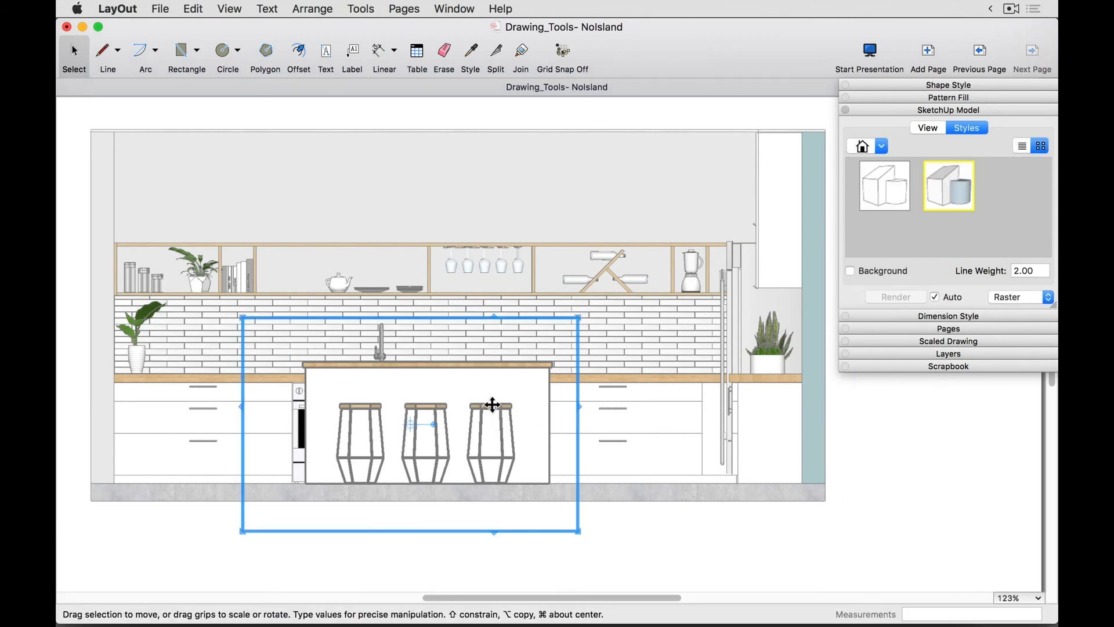
left_click(887, 190)
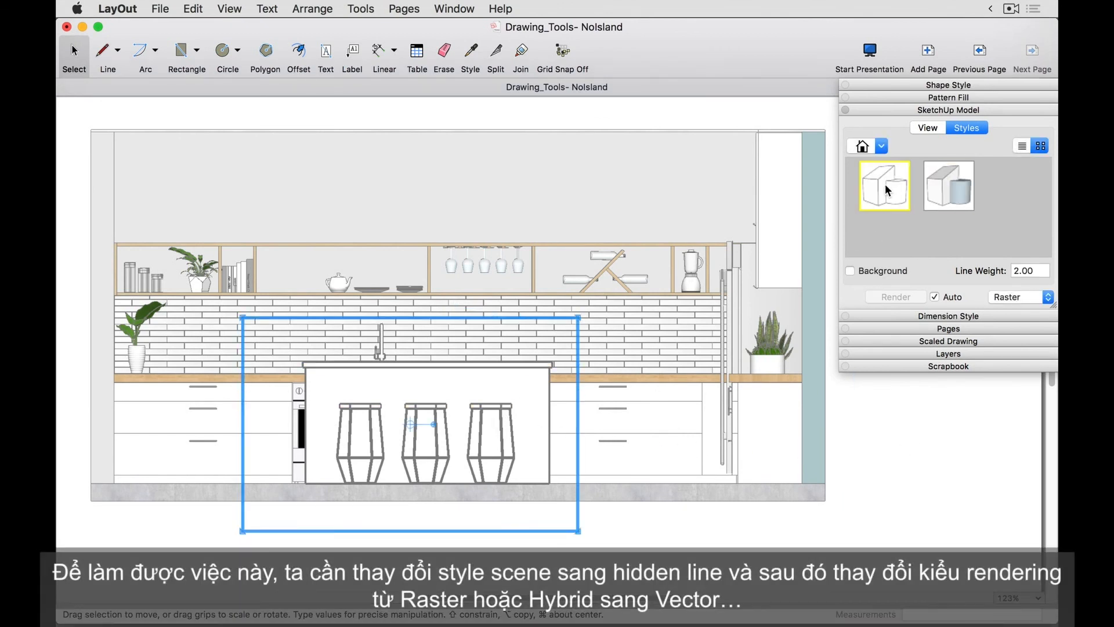
left_click(1010, 297)
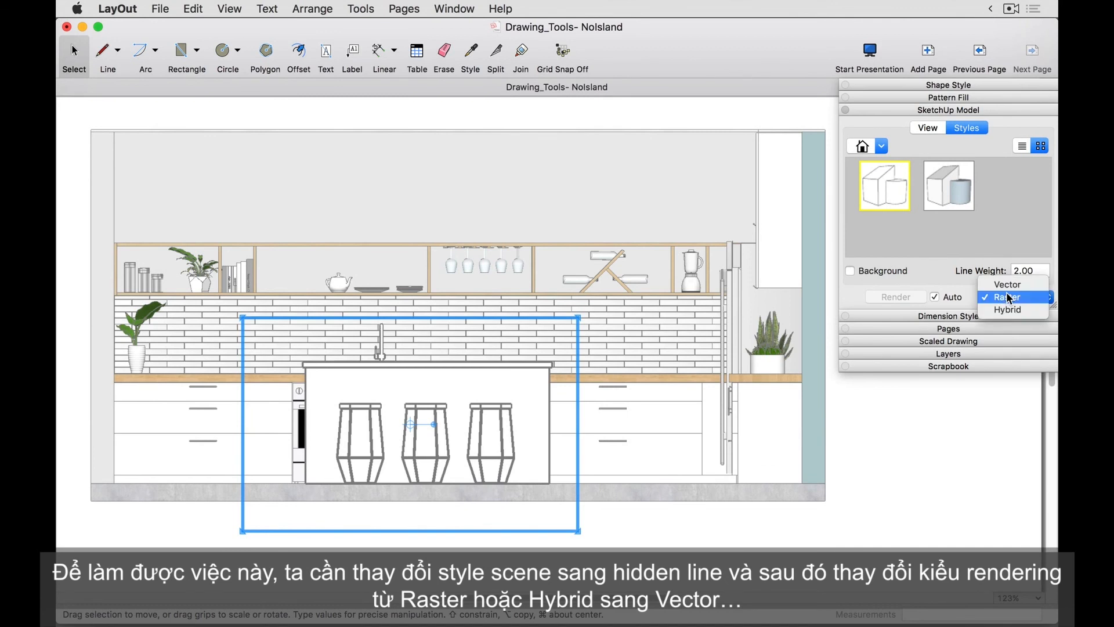
left_click(998, 283)
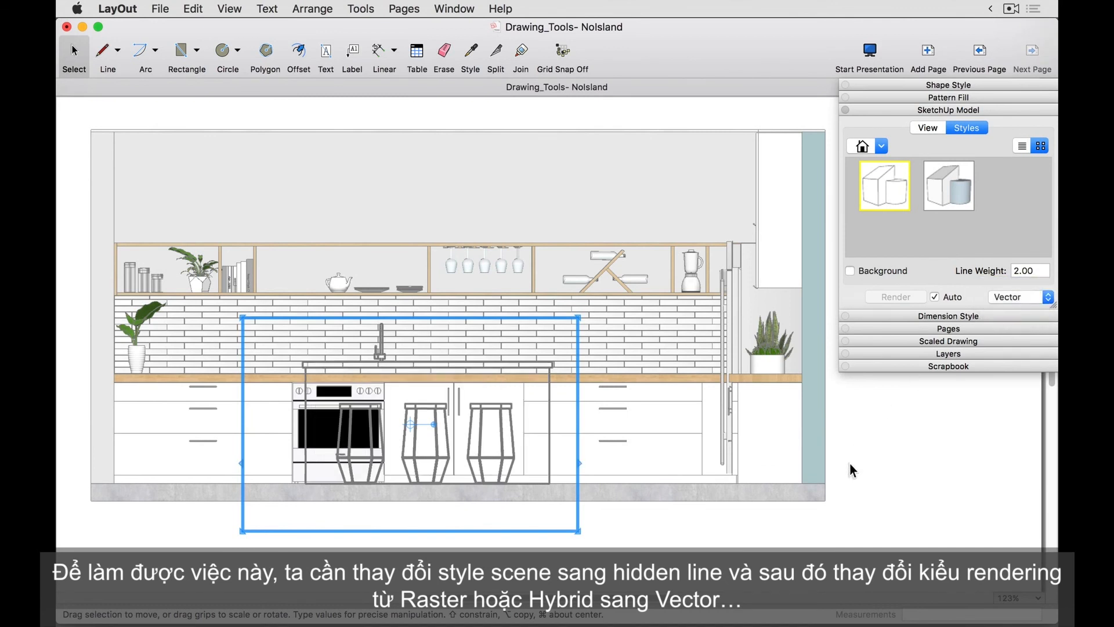
left_click(880, 465)
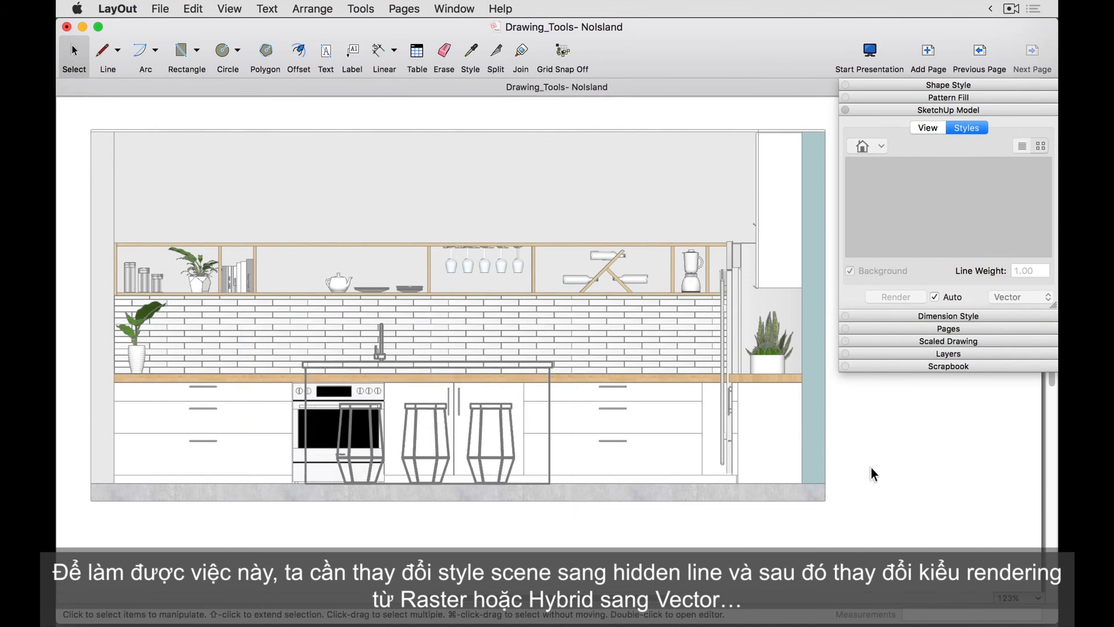
- Open the Shape Style settings and explode the island viewport into editable linework
left_click(501, 441)
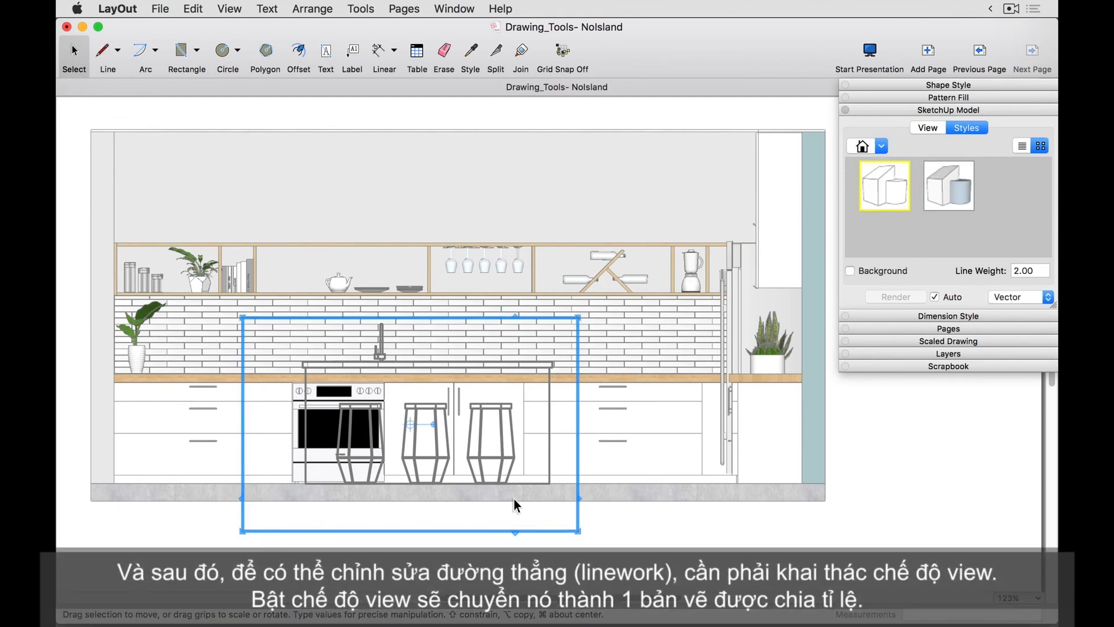
left_click(897, 85)
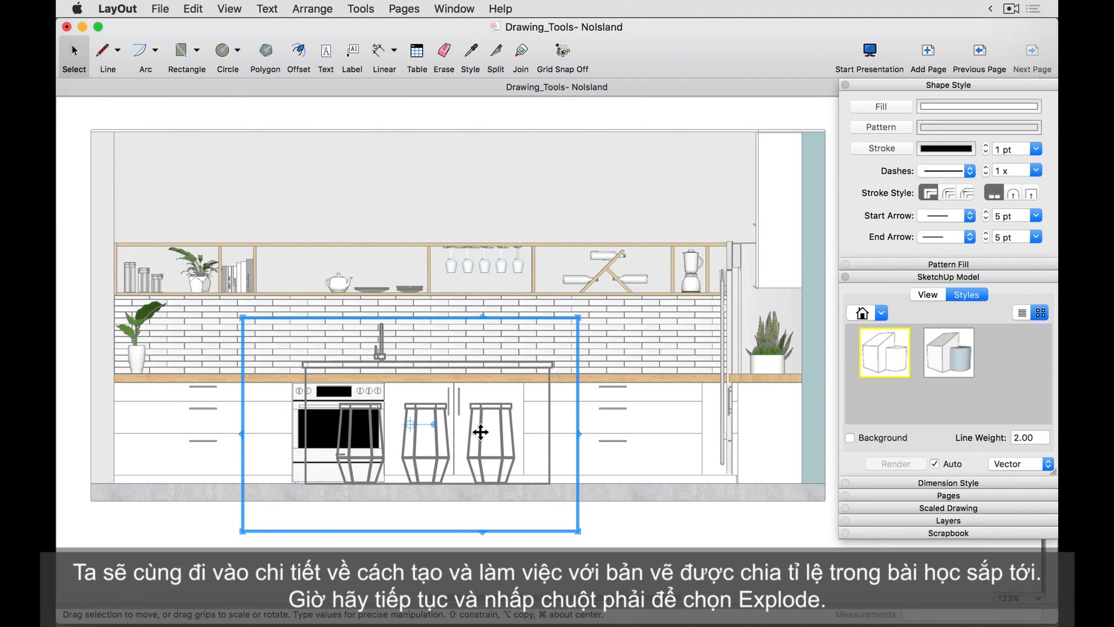
right_click(481, 434)
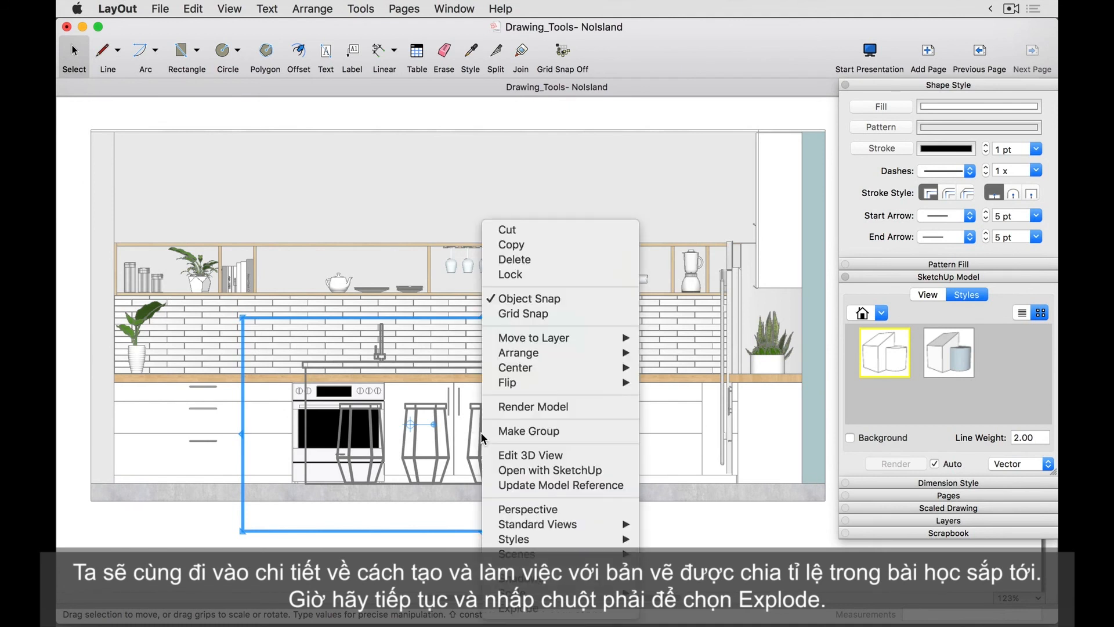
left_click(510, 609)
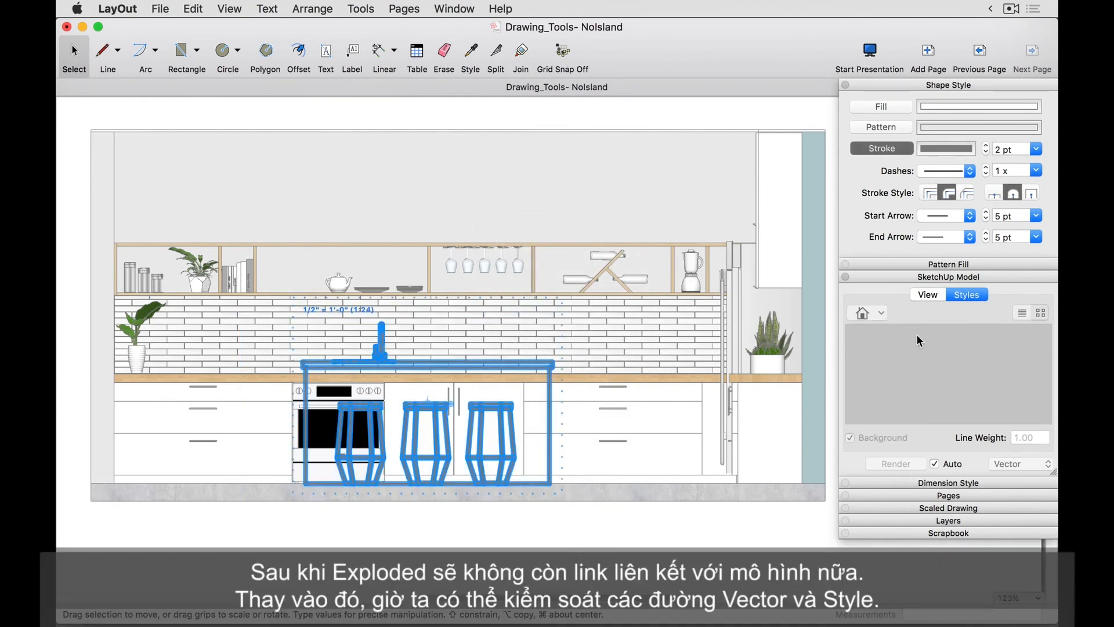
- Set the exploded island linework's stroke color to Magnesium gray and its dash pattern to short dashes
left_click(933, 297)
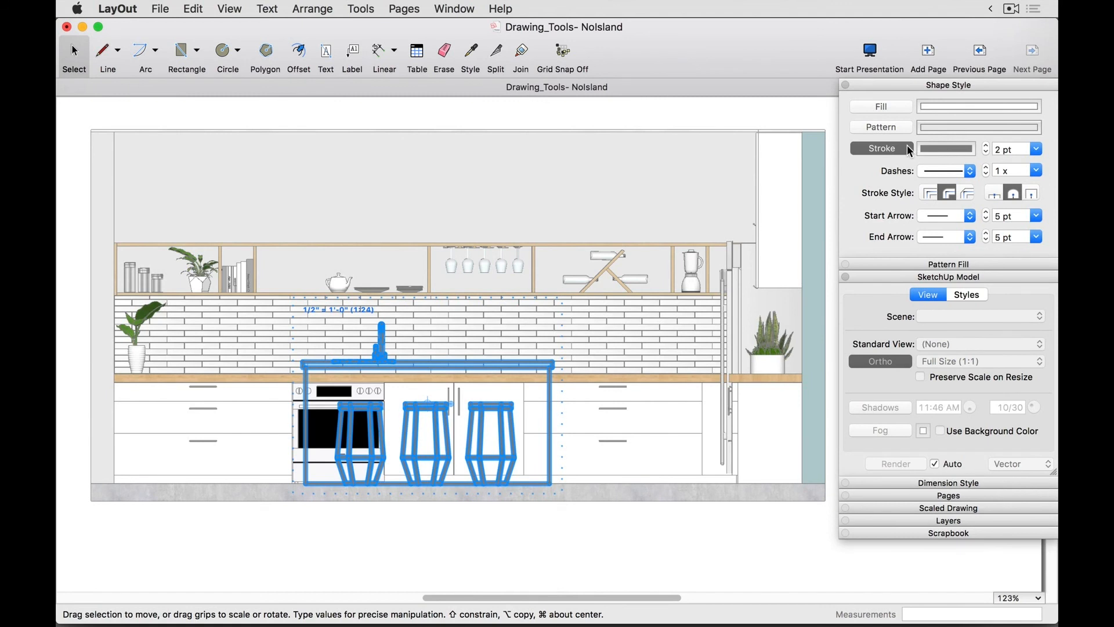
left_click(928, 148)
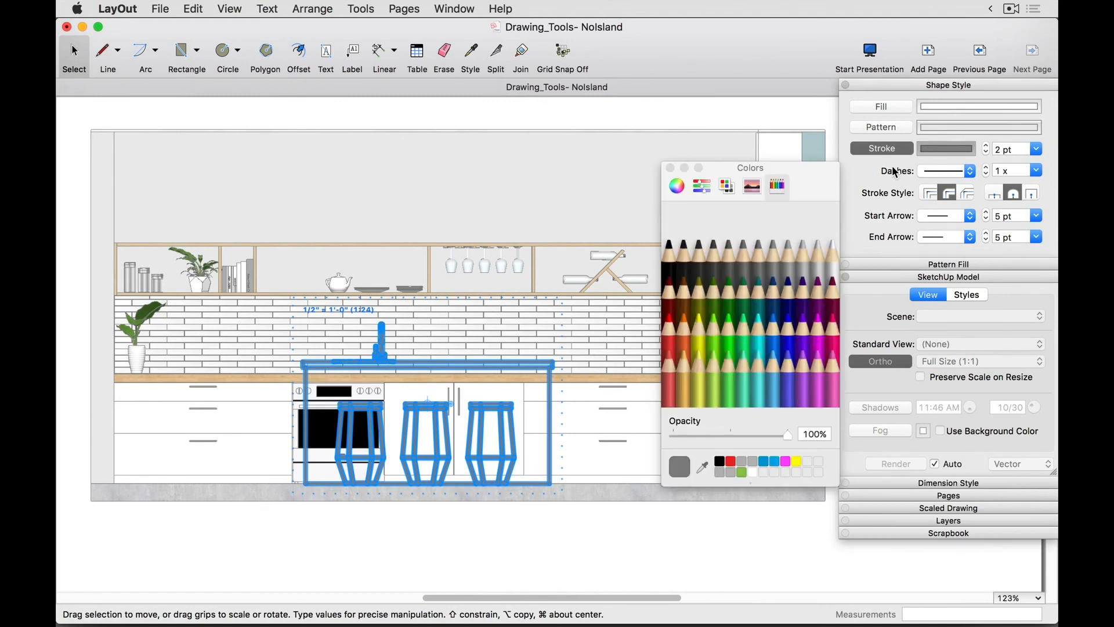
left_click(790, 252)
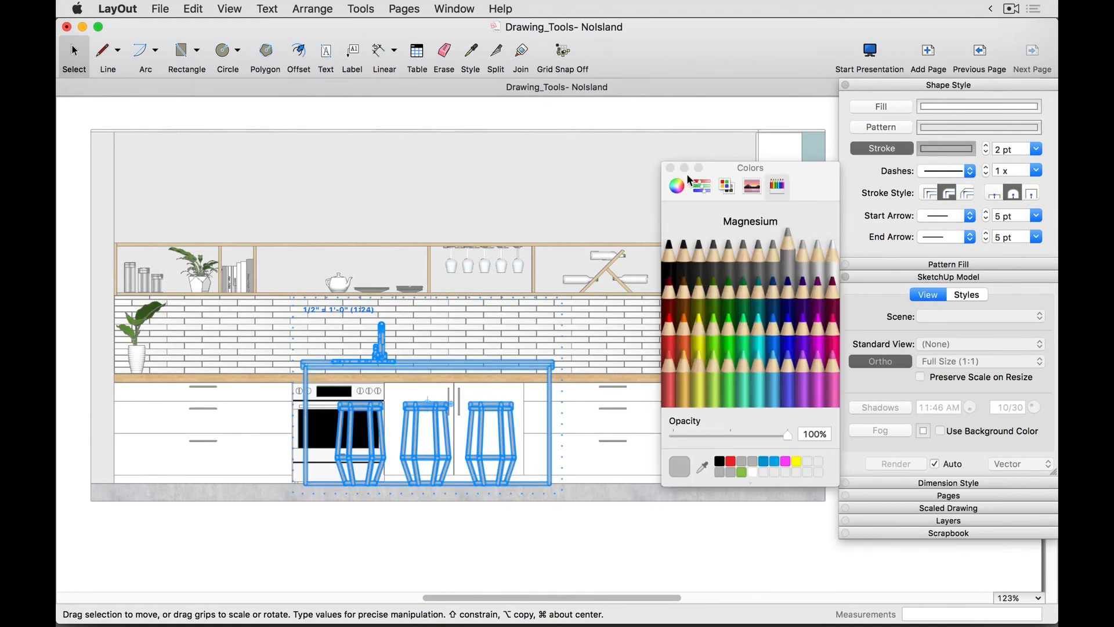
left_click(670, 167)
left_click(930, 173)
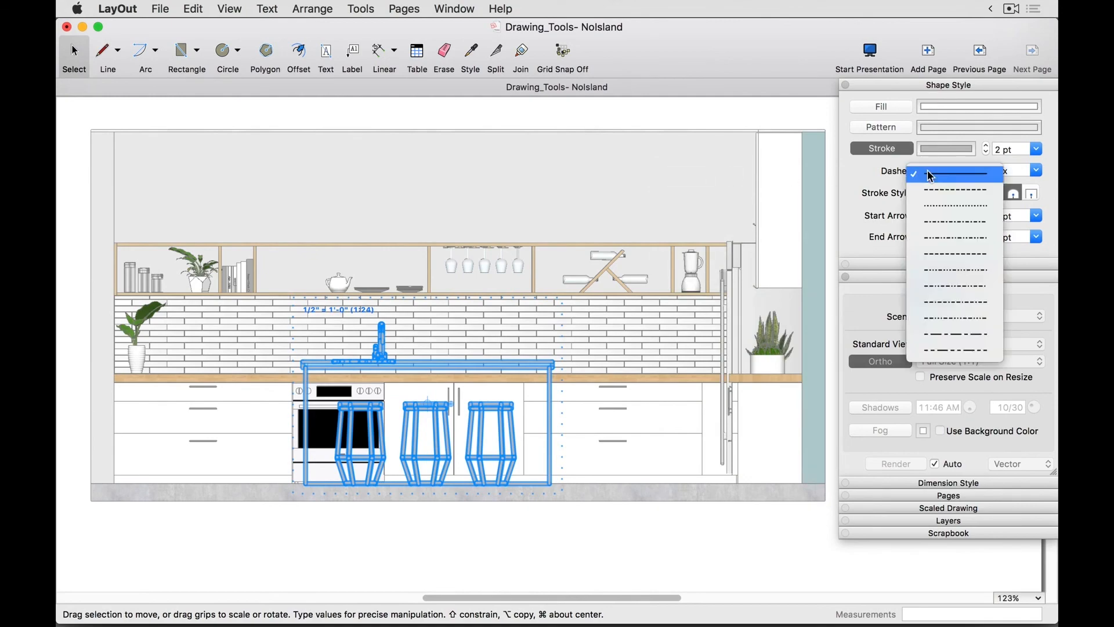
left_click(952, 190)
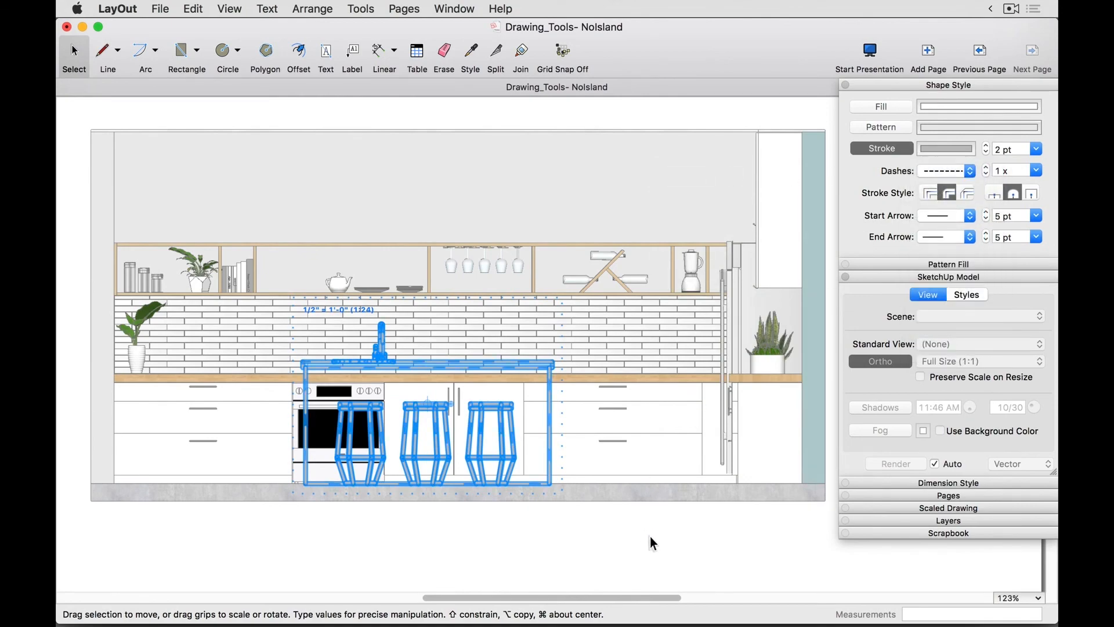